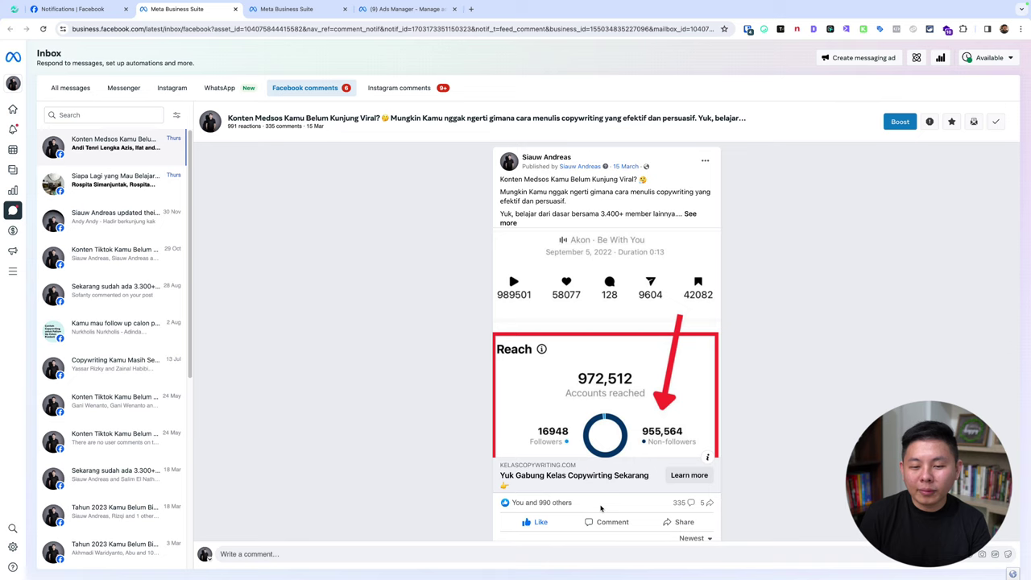
Step: Scroll through the current post's comments and load more of them
scroll(600, 507, down, 1)
scroll(633, 483, down, 3)
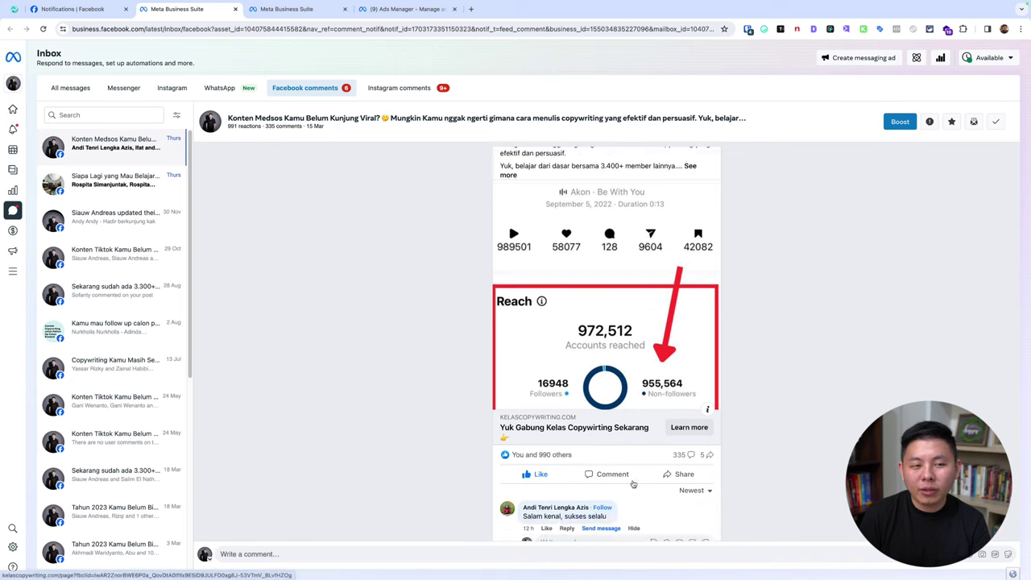
scroll(634, 483, down, 3)
click(538, 529)
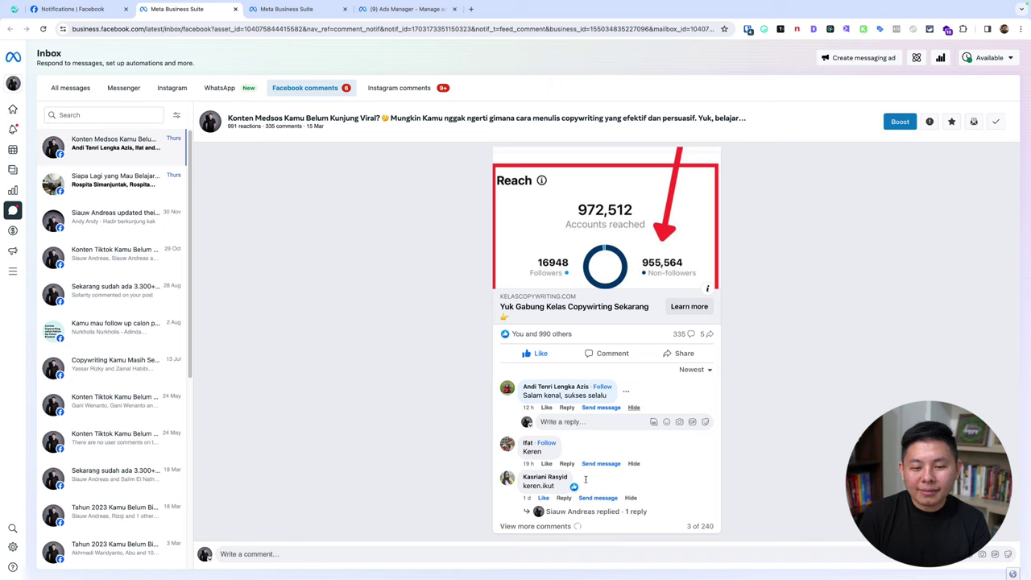
scroll(649, 427, down, 3)
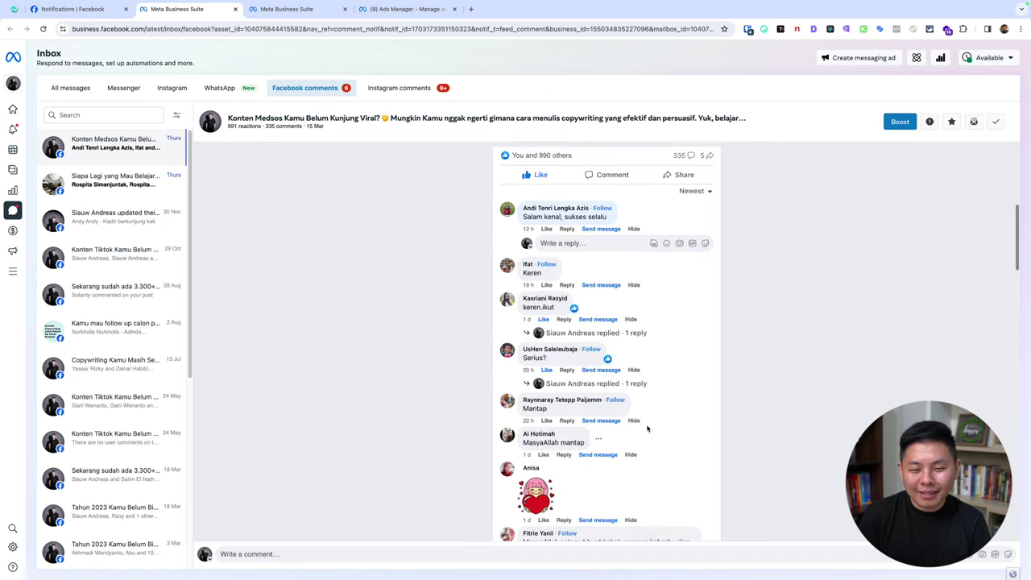
scroll(647, 429, down, 2)
Step: Finish reading the comments, then open the 'Siapa Lagi yang Mau Belajar Copywriting + Advertising' thread
scroll(640, 403, up, 2)
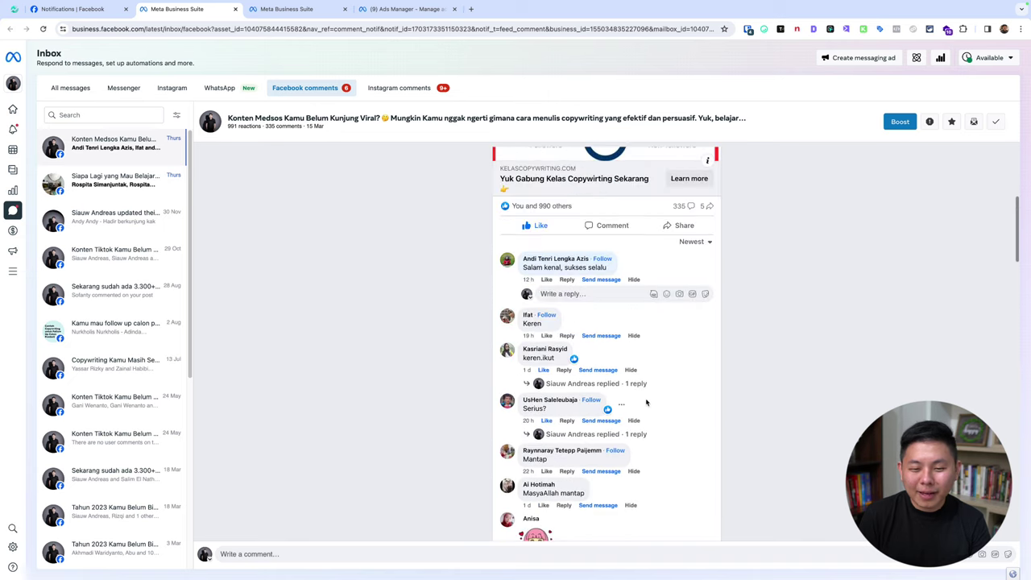
scroll(646, 402, down, 5)
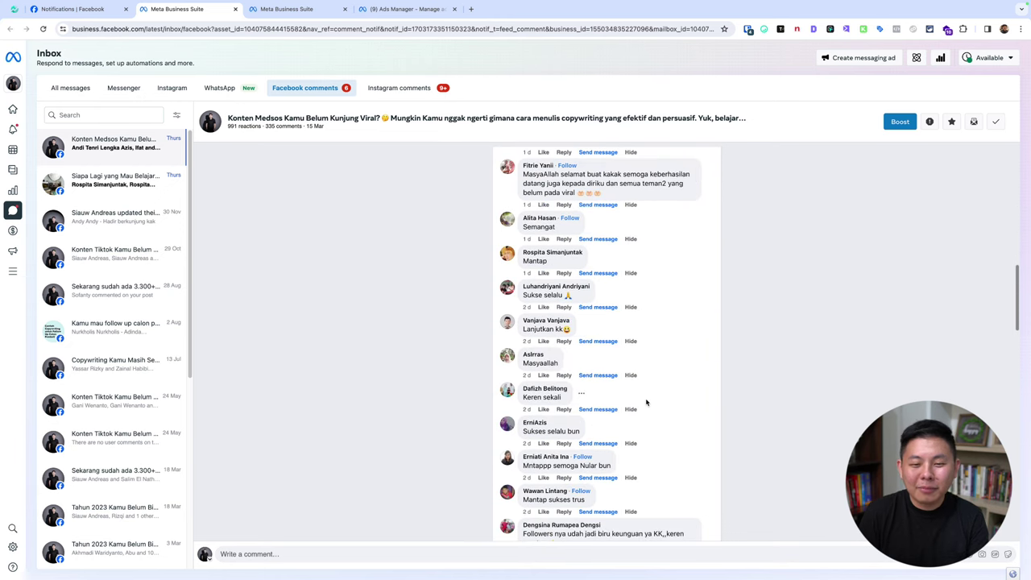
scroll(646, 402, down, 1)
scroll(662, 417, down, 3)
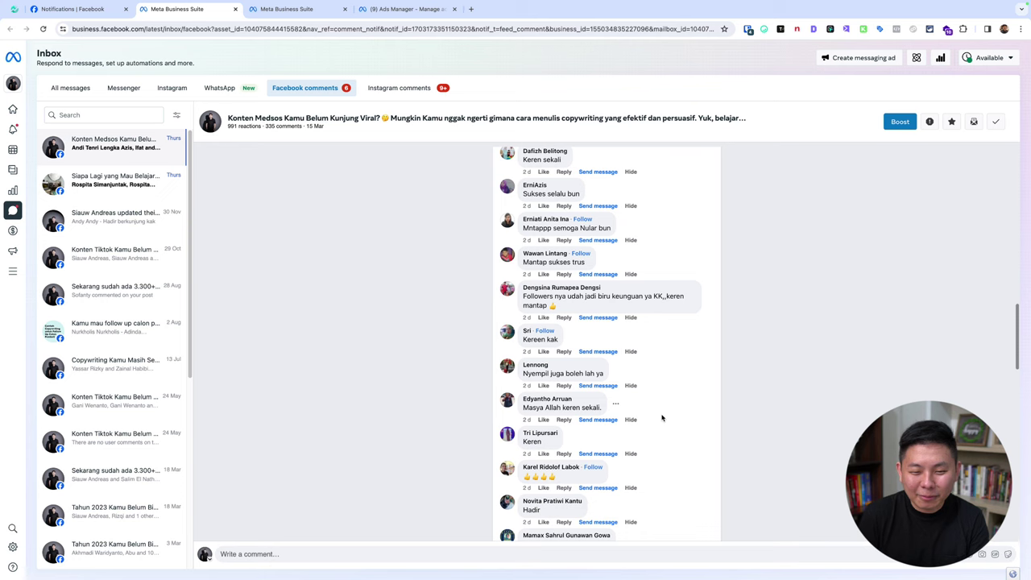
scroll(663, 417, down, 2)
scroll(663, 416, down, 6)
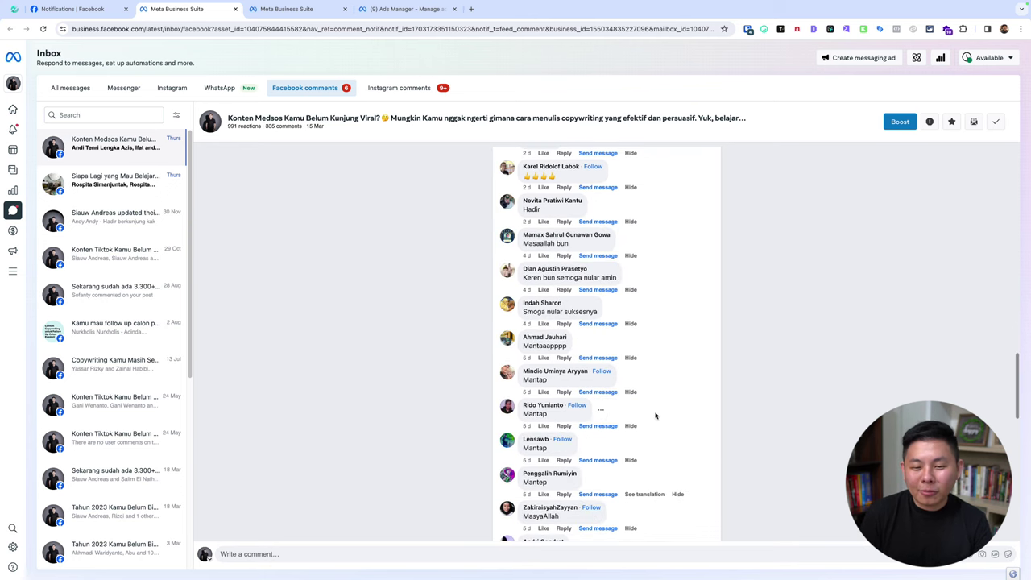
key(Escape)
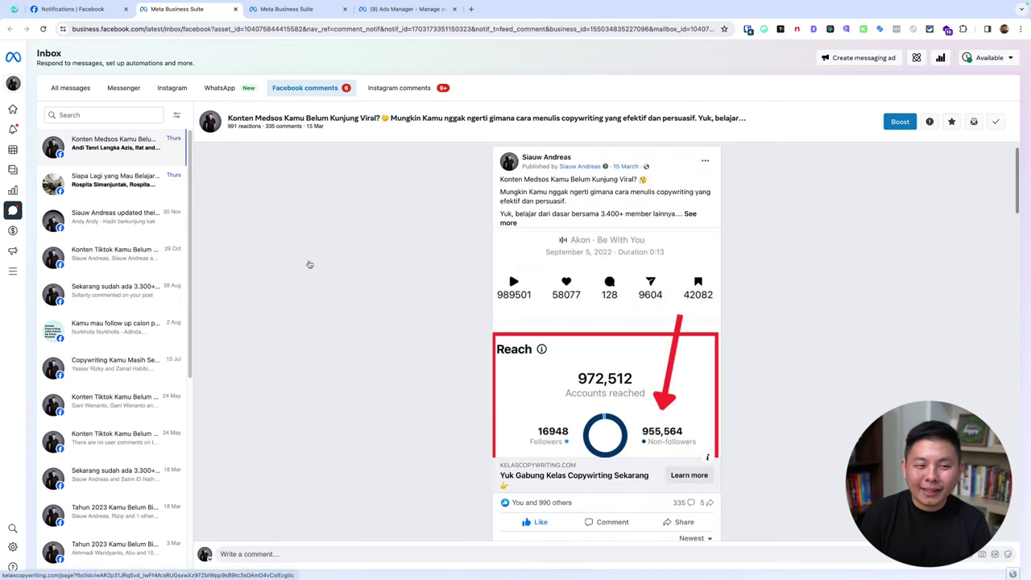
click(132, 185)
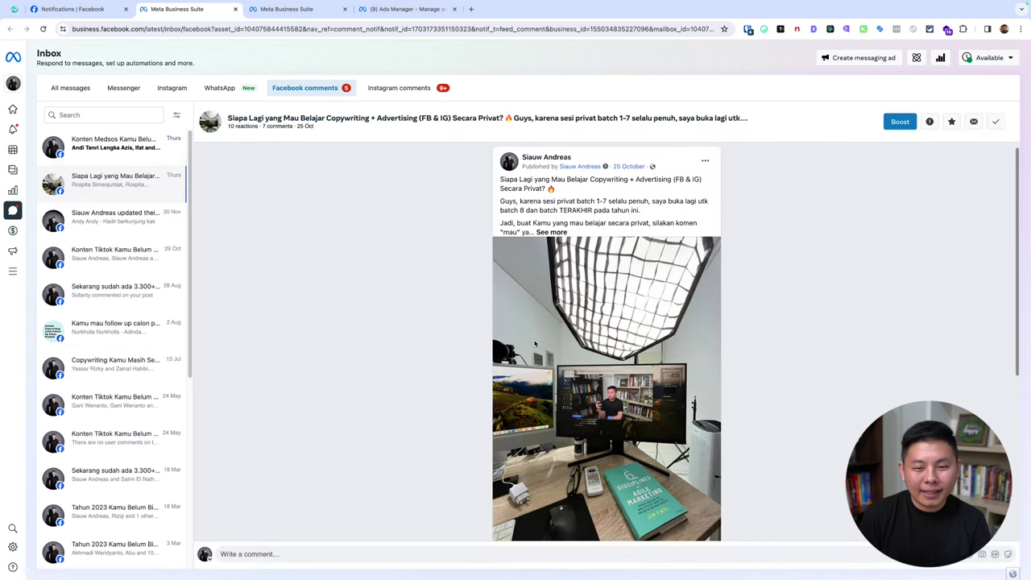
Step: View the third and Konten Tiktok threads, then reopen 'Konten Medsos Kamu Belum Kunjung Viral?'
click(111, 212)
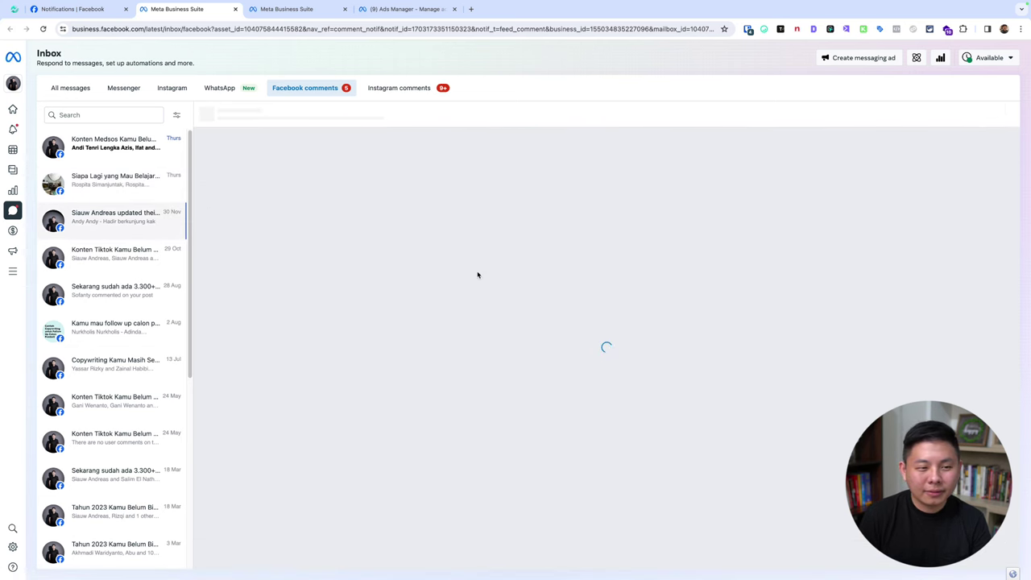
click(108, 257)
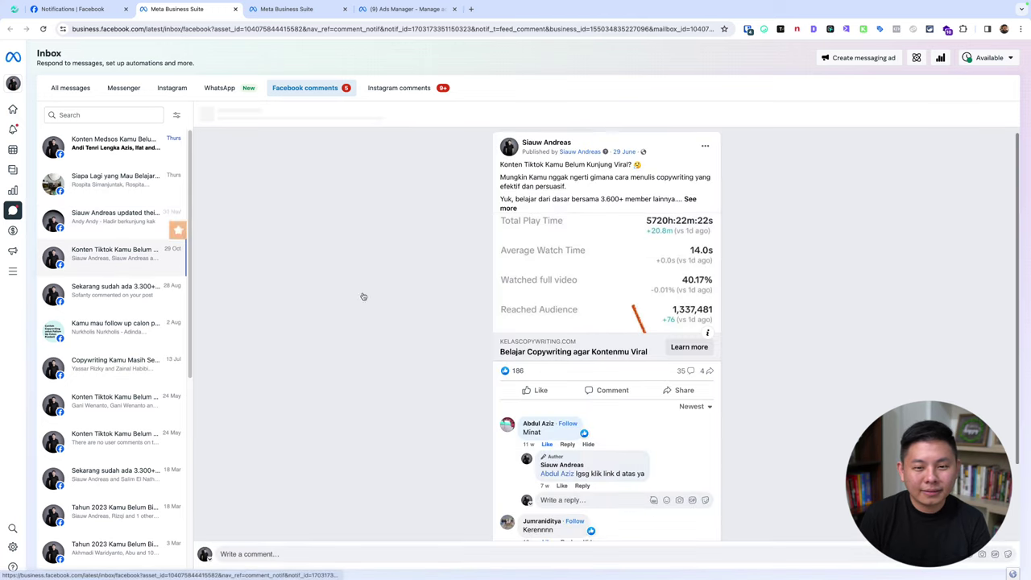
scroll(540, 408, down, 2)
scroll(540, 407, up, 2)
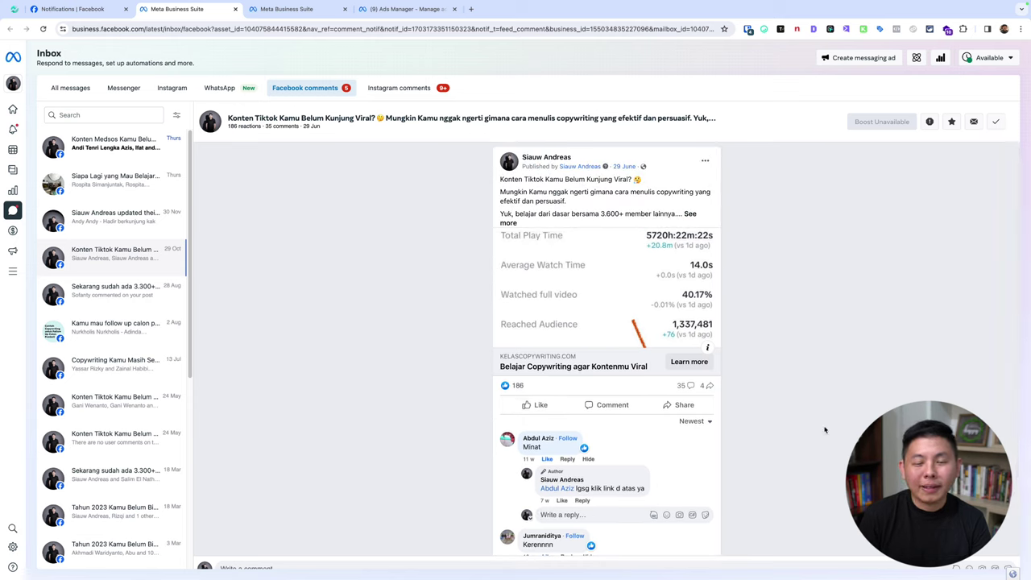
click(105, 146)
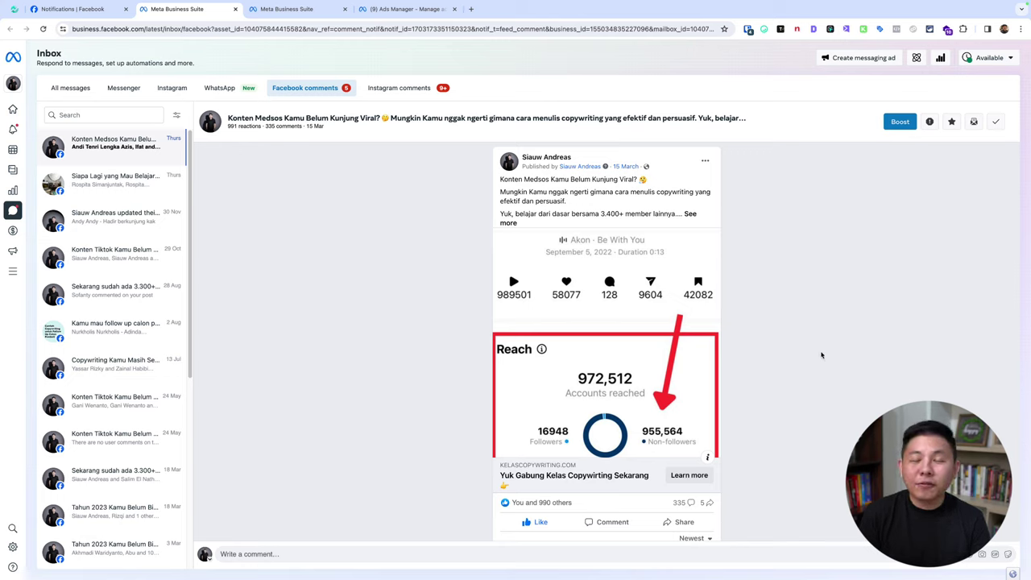
Step: In Ads Manager, set the Campaigns date range to Last 7 days (15–21 Dec 2023)
drag(411, 10, 302, 10)
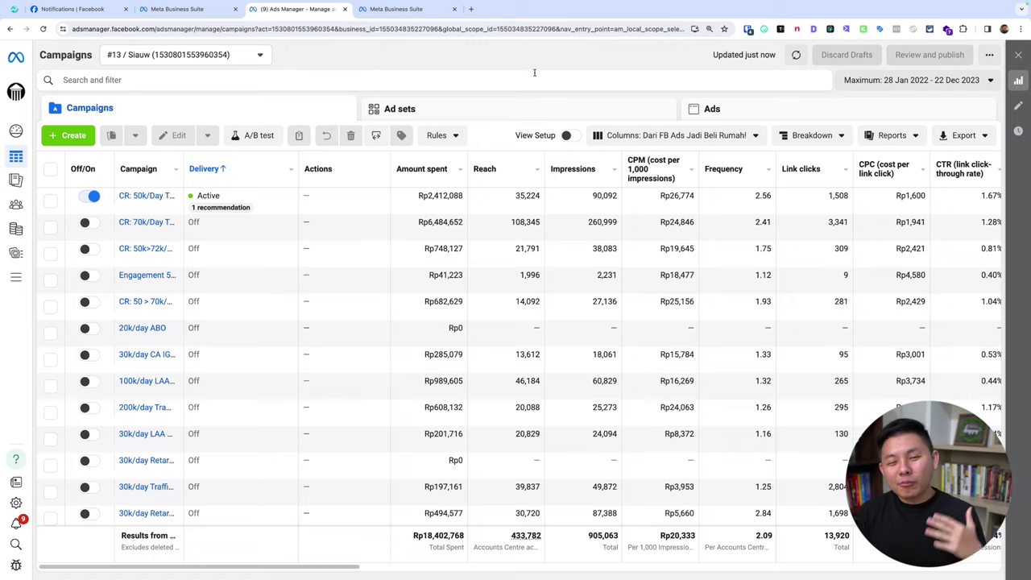
click(886, 81)
click(979, 175)
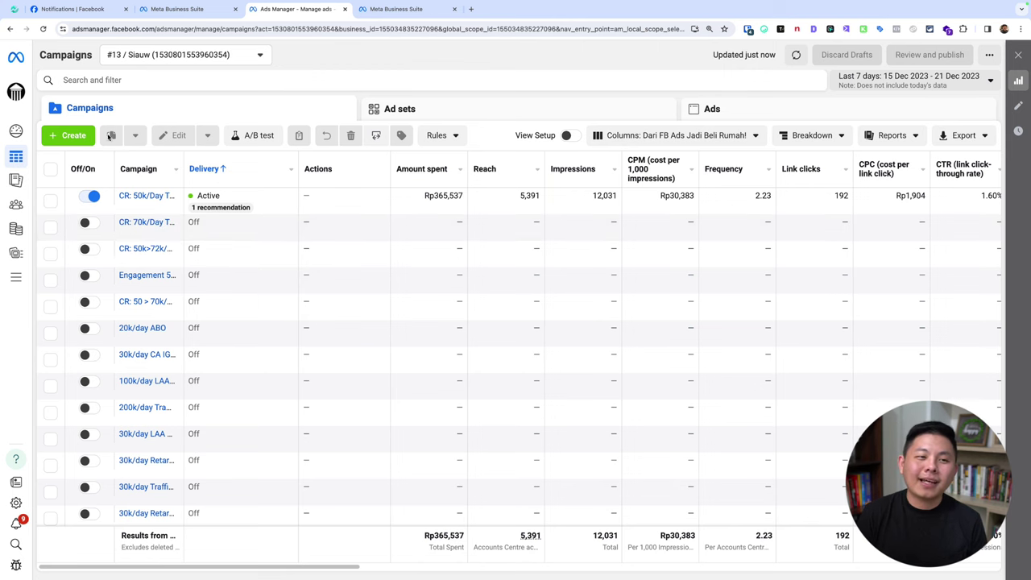
Step: Create a new Engagement-objective campaign using the Manual engagement campaign setup
click(89, 137)
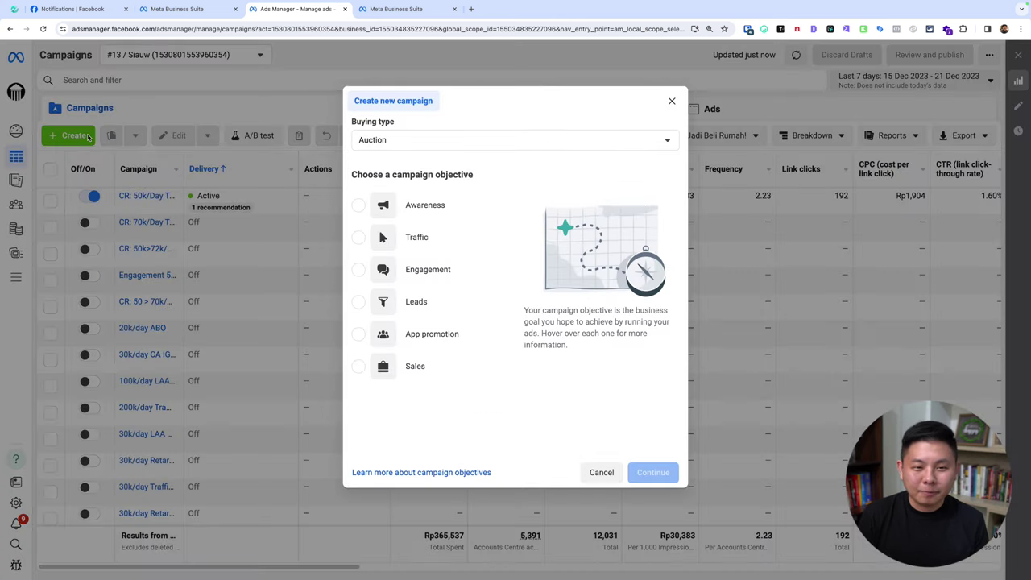
mouse_move(413, 329)
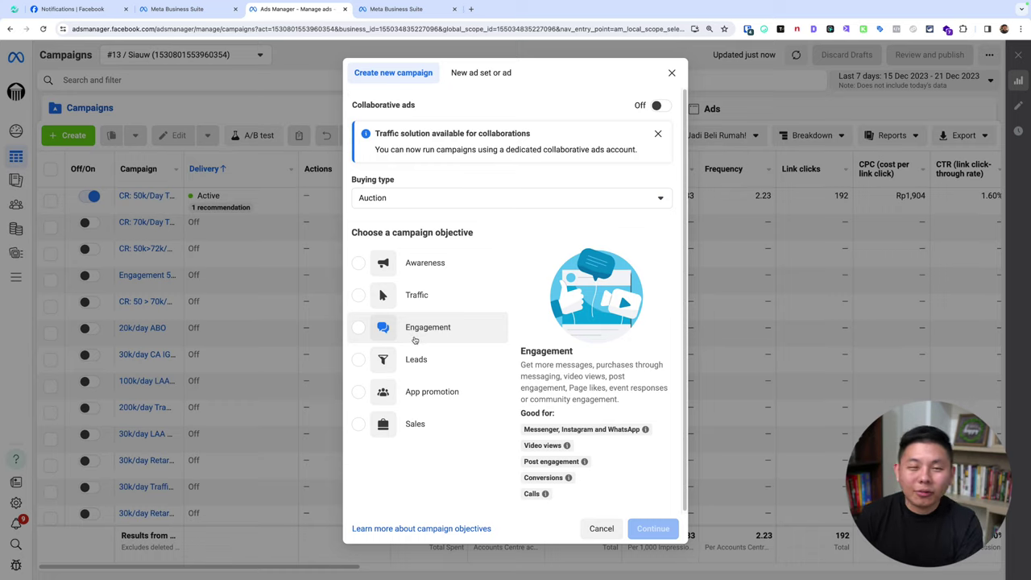
click(442, 336)
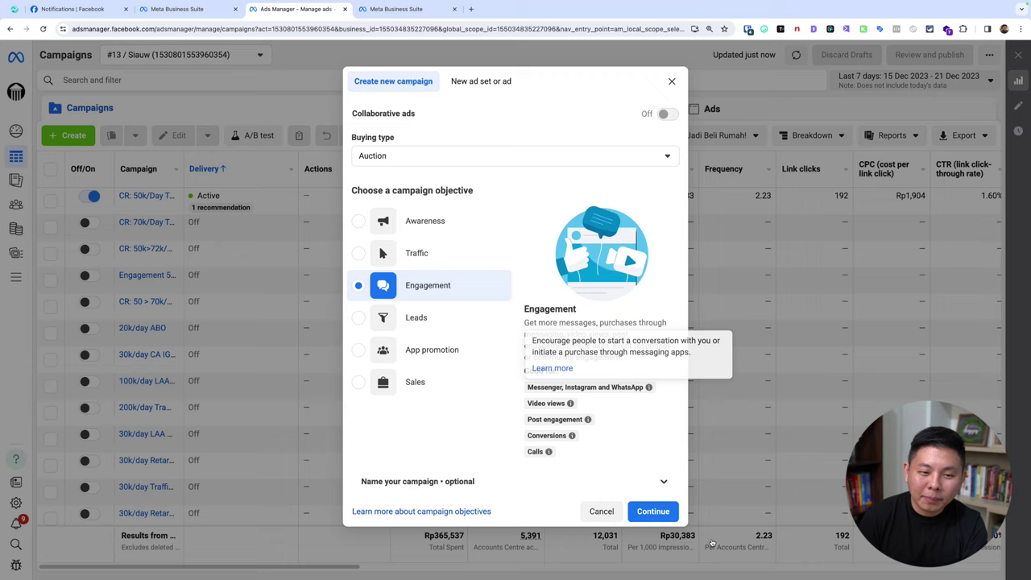
click(653, 509)
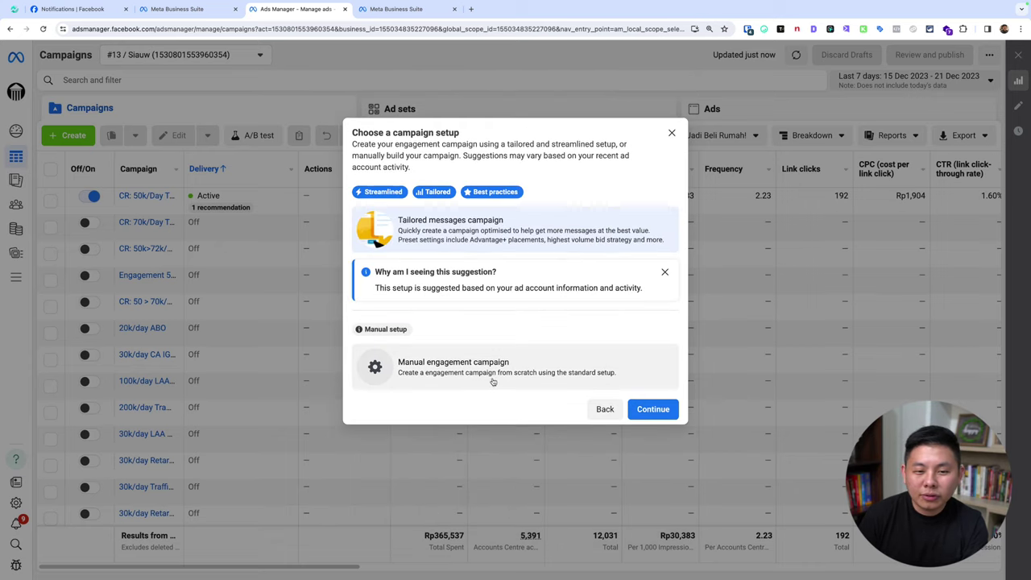
click(489, 375)
click(654, 410)
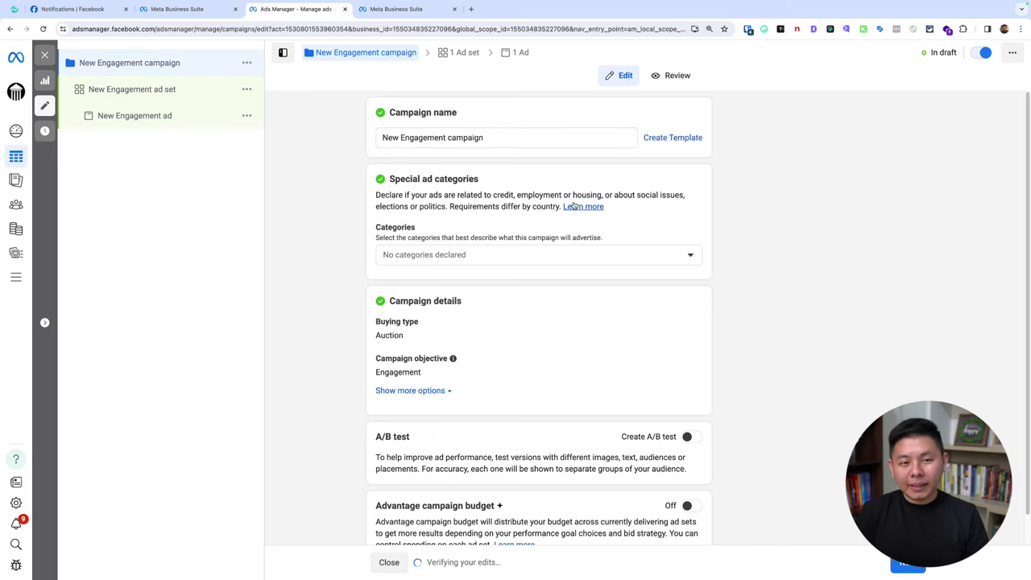
Step: Set the New Engagement ad set to Post engagement with goal Maximise engagement with a post
scroll(584, 218, down, 1)
scroll(585, 209, up, 1)
scroll(597, 387, down, 1)
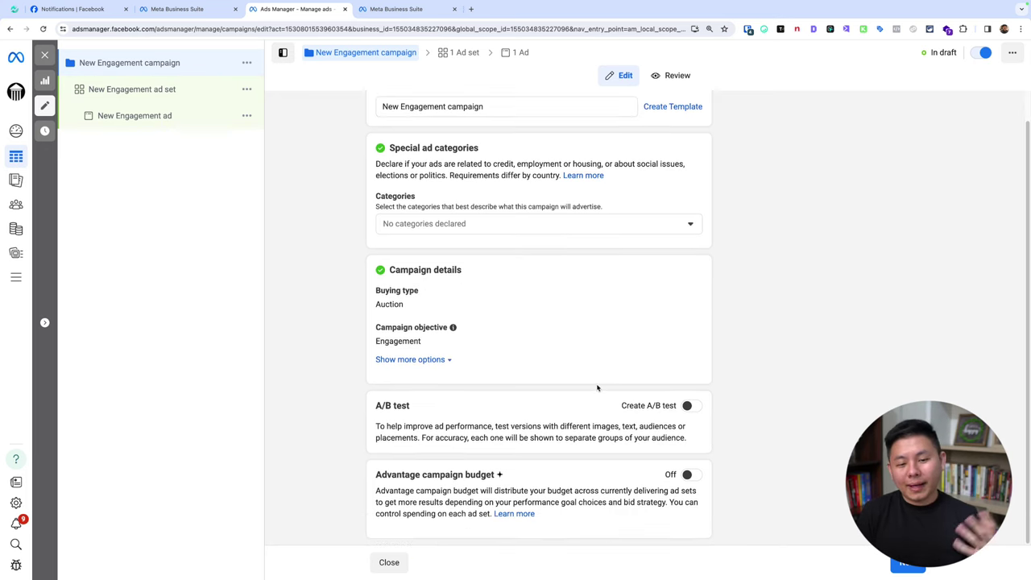
click(151, 93)
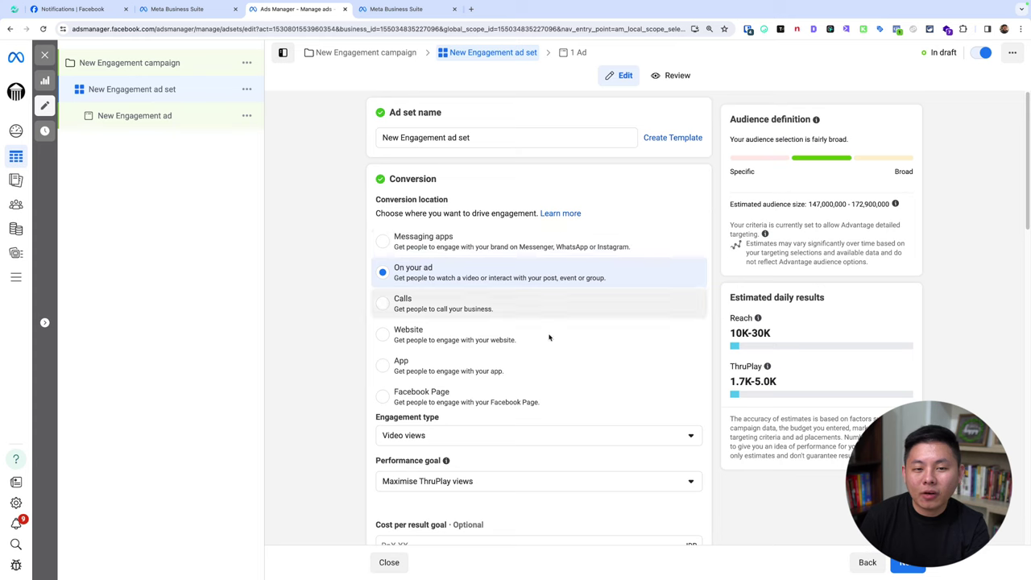
scroll(465, 250, down, 2)
scroll(555, 415, down, 1)
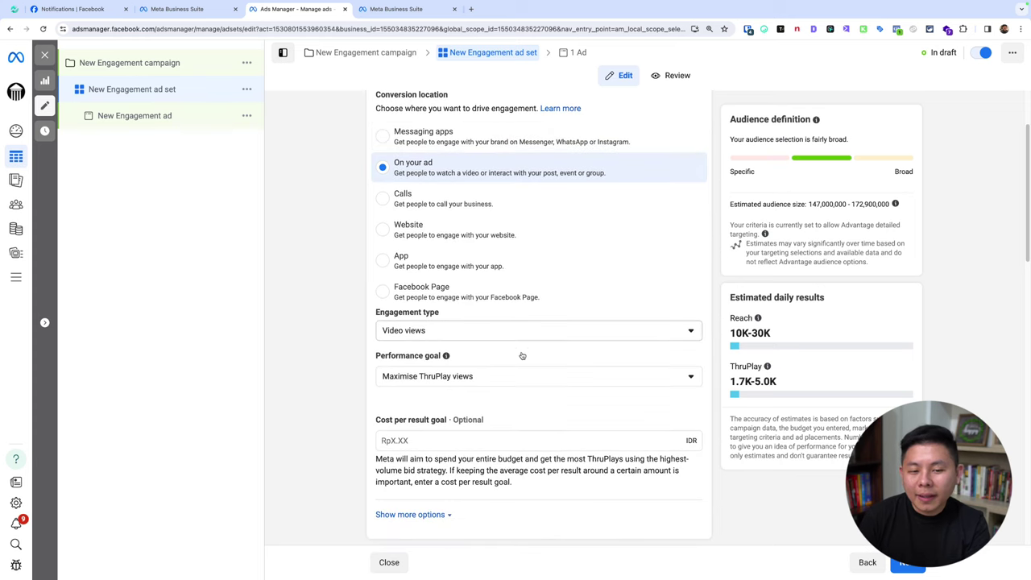
click(503, 336)
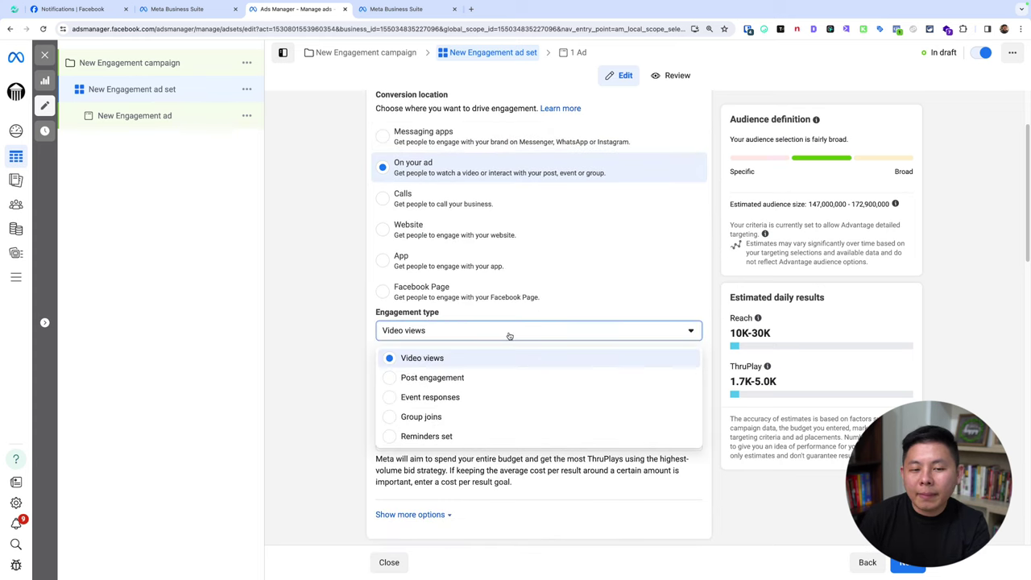
click(481, 377)
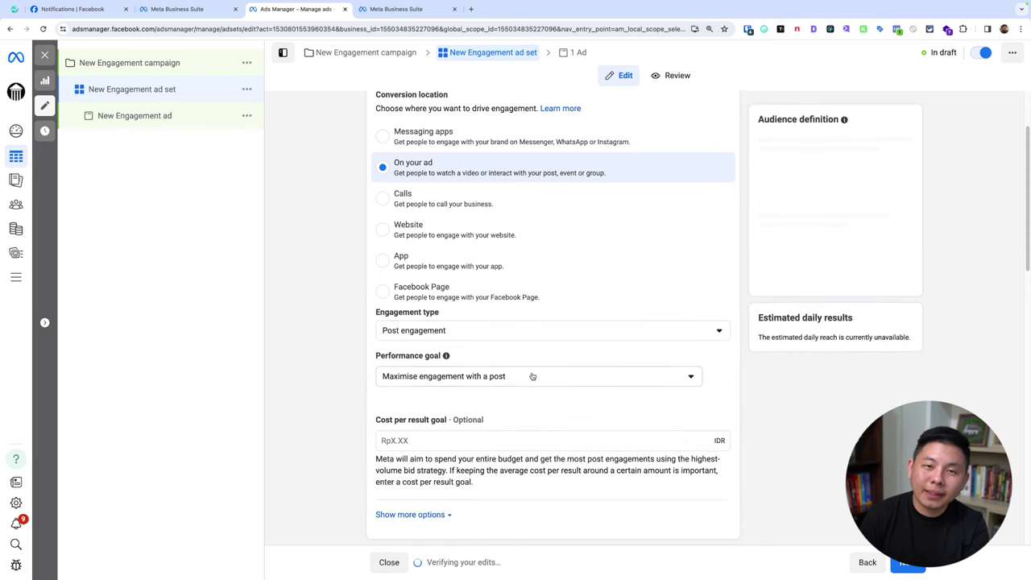
click(464, 383)
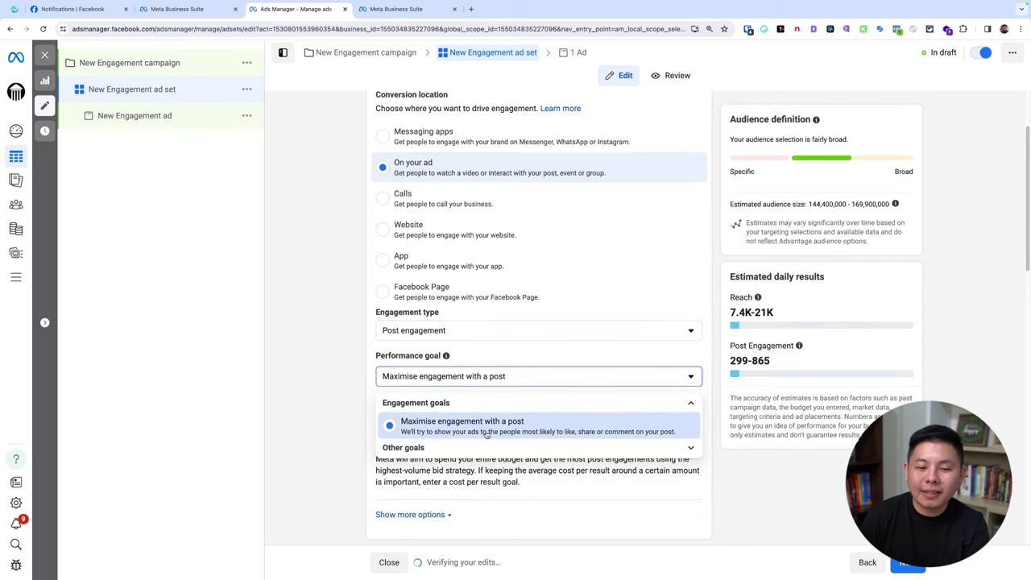
click(334, 368)
Step: Review the rest of the ad set, including the Rp110,000 daily budget, and move to the ad
scroll(555, 329, down, 1)
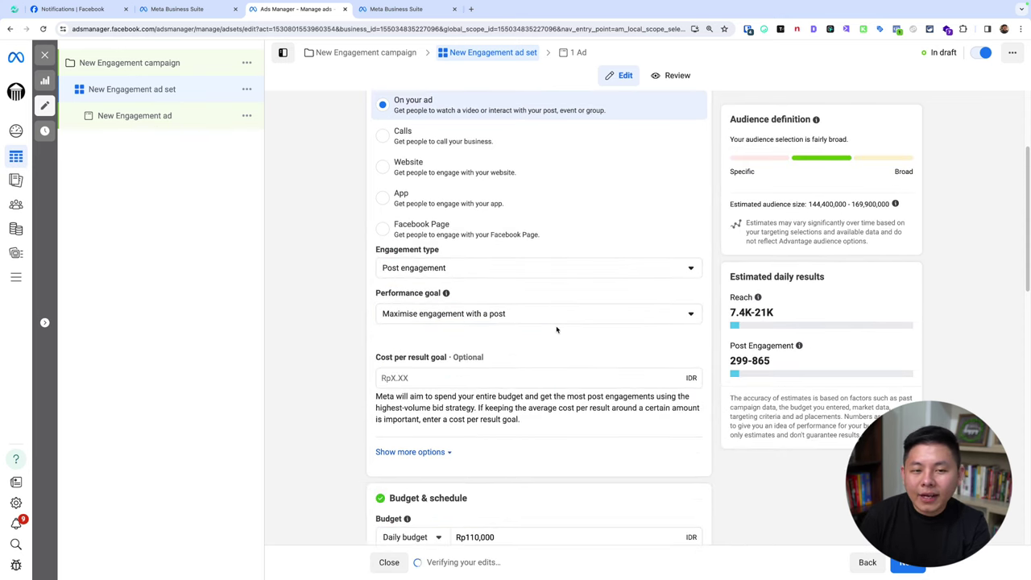
scroll(573, 369, up, 2)
scroll(552, 384, down, 1)
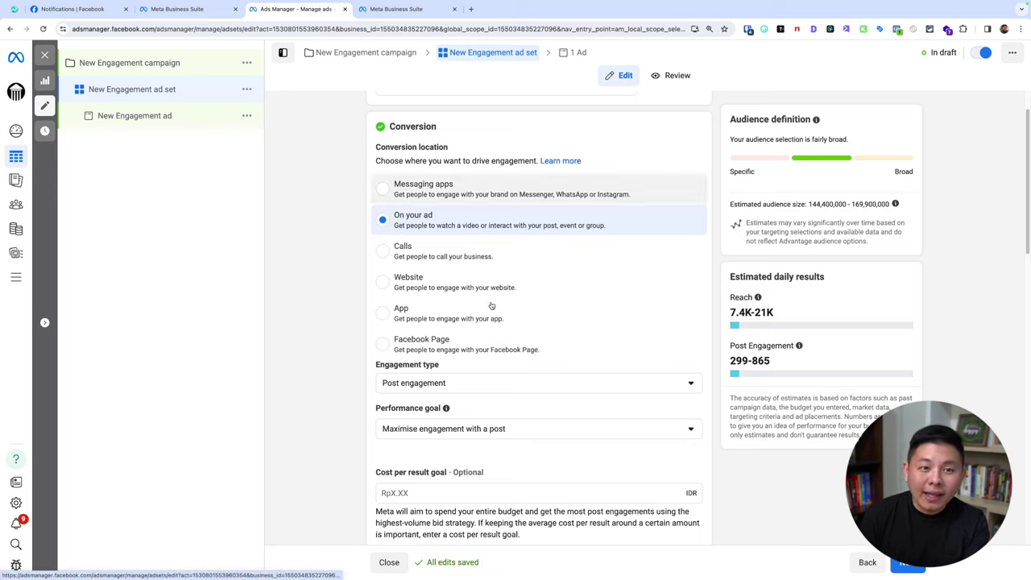
scroll(488, 322, down, 5)
scroll(644, 266, down, 9)
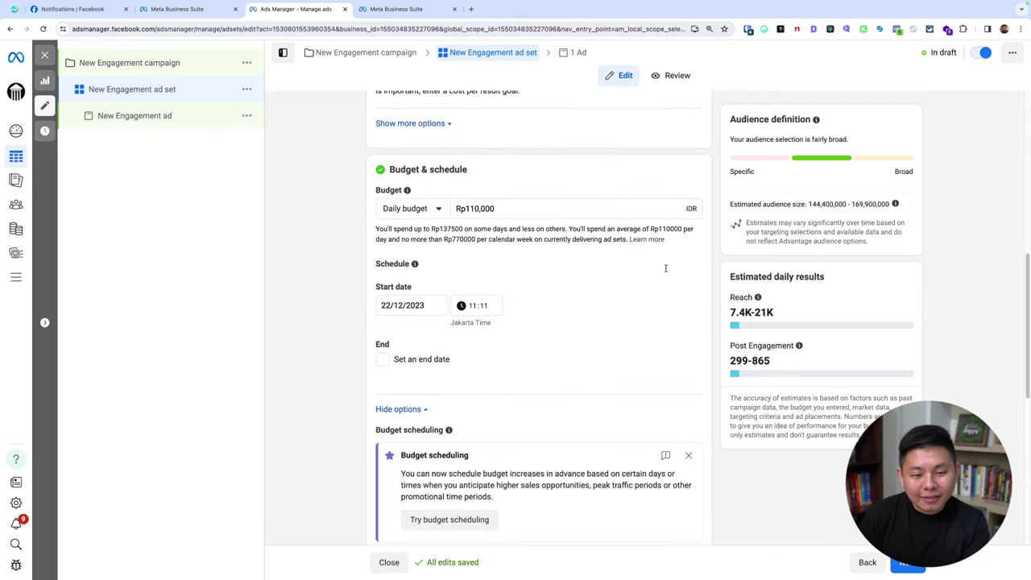
click(200, 112)
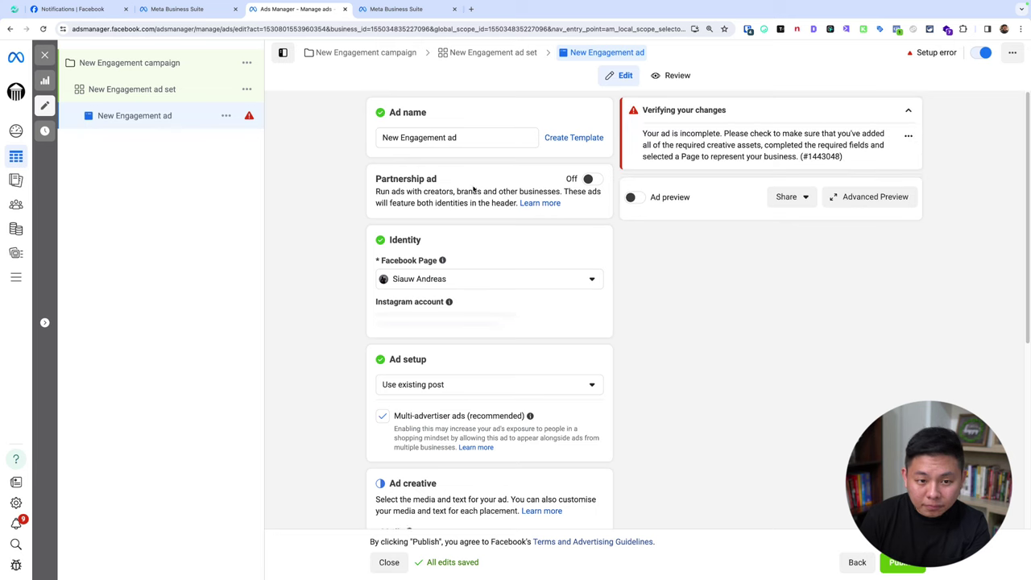
click(436, 320)
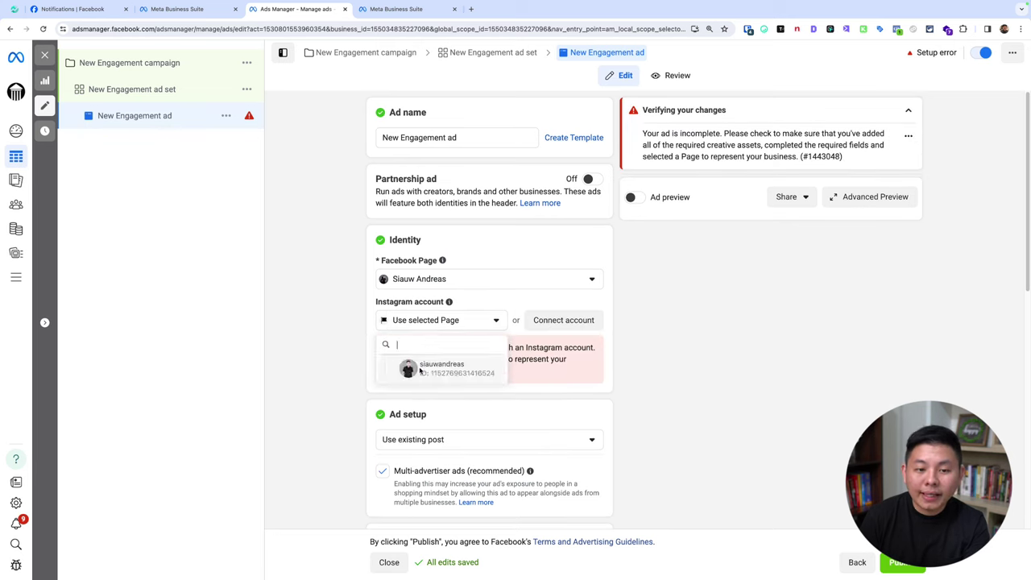
click(427, 364)
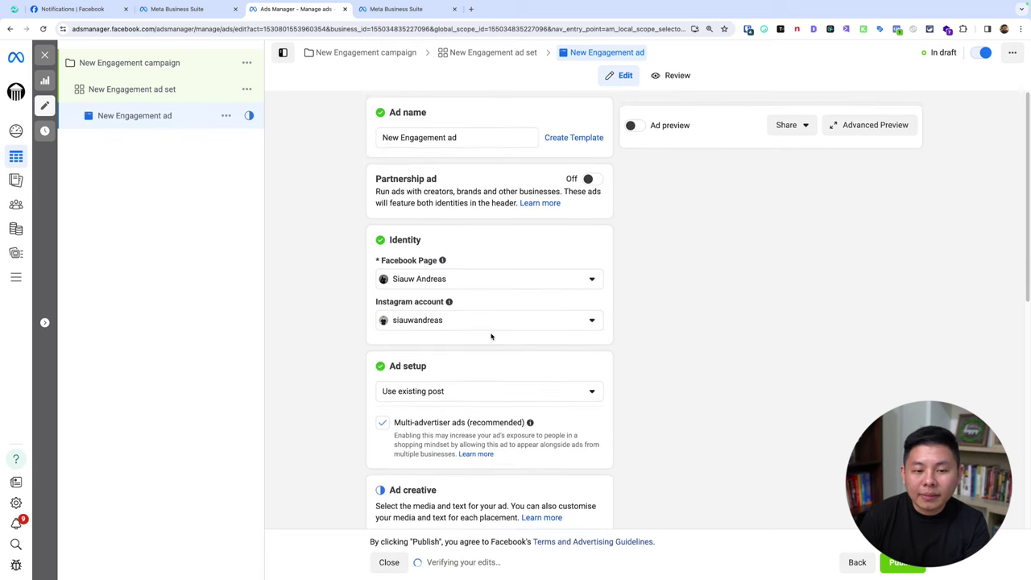
click(467, 393)
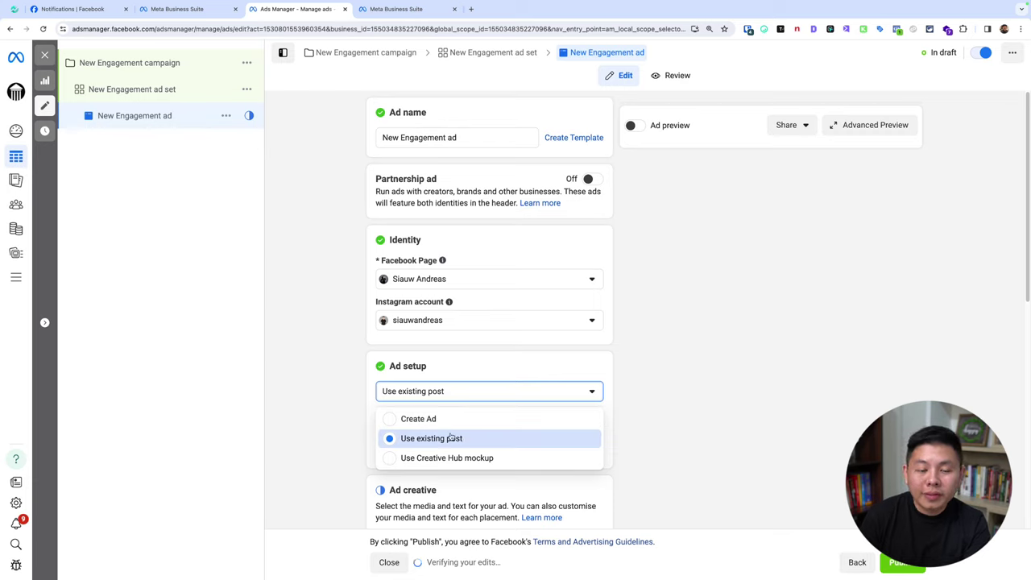
click(660, 403)
scroll(444, 369, down, 2)
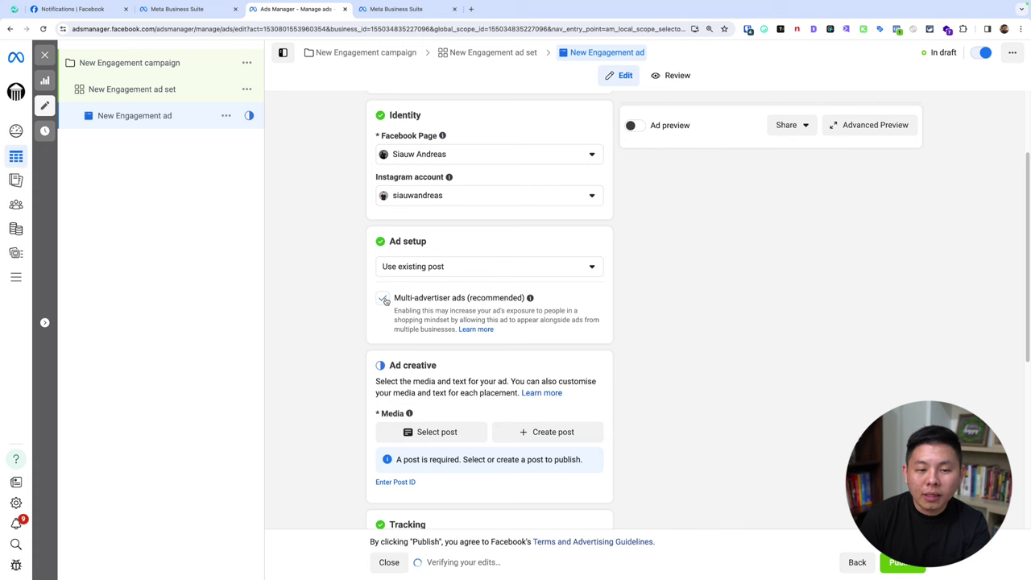
Step: Choose the 11 Dec 2023 Instagram photo post as the engagement ad's creative
click(444, 433)
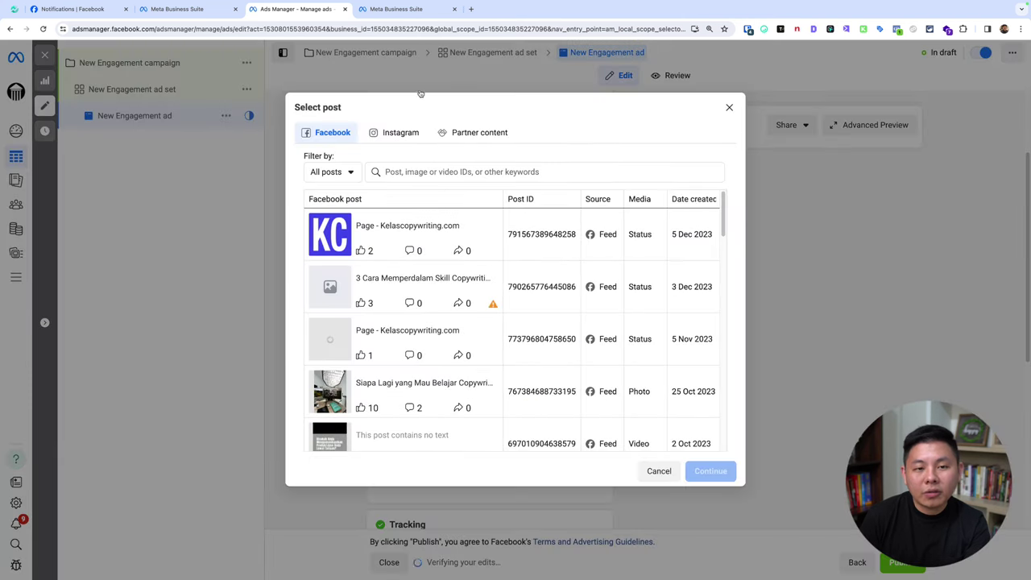
click(399, 132)
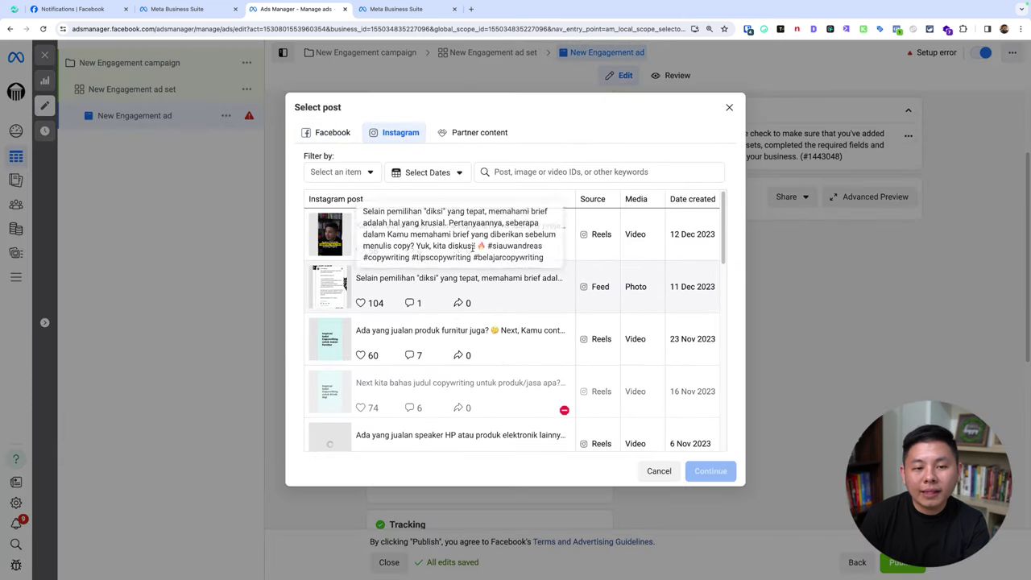
click(523, 290)
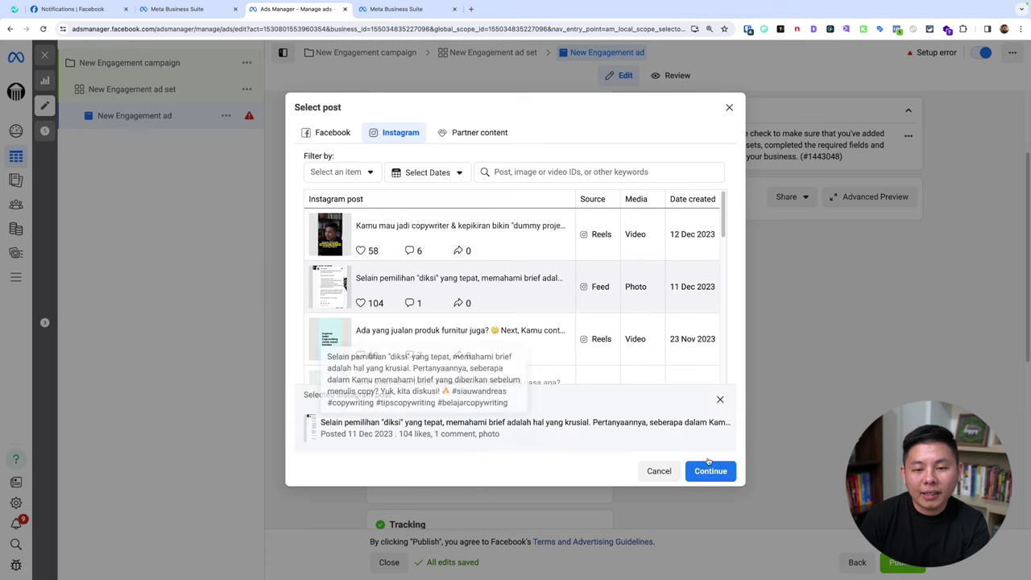
click(711, 472)
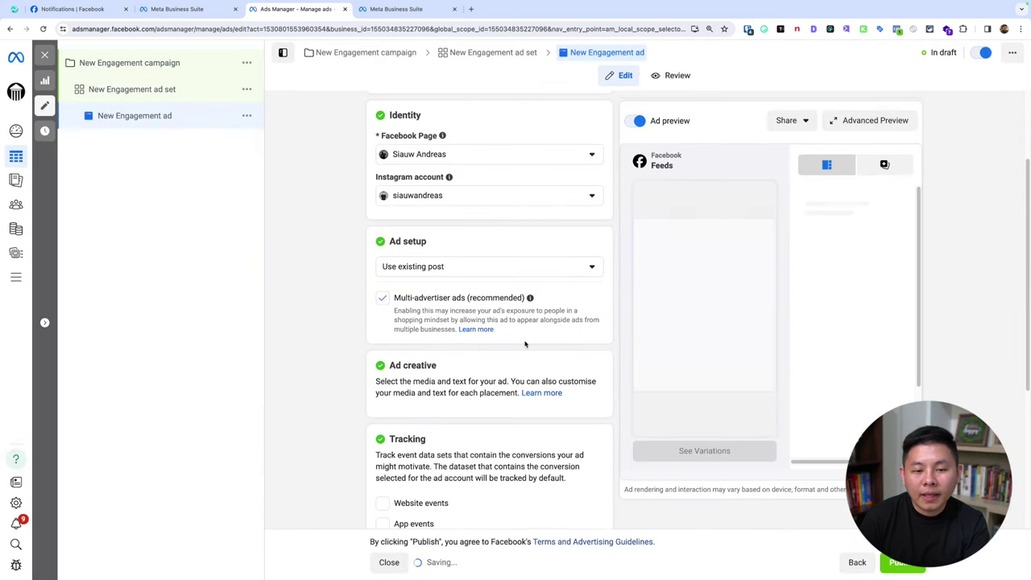
Step: Check the ad preview, then switch to the Konten Medsos post in Meta Business Suite
scroll(499, 363, down, 2)
scroll(555, 427, down, 5)
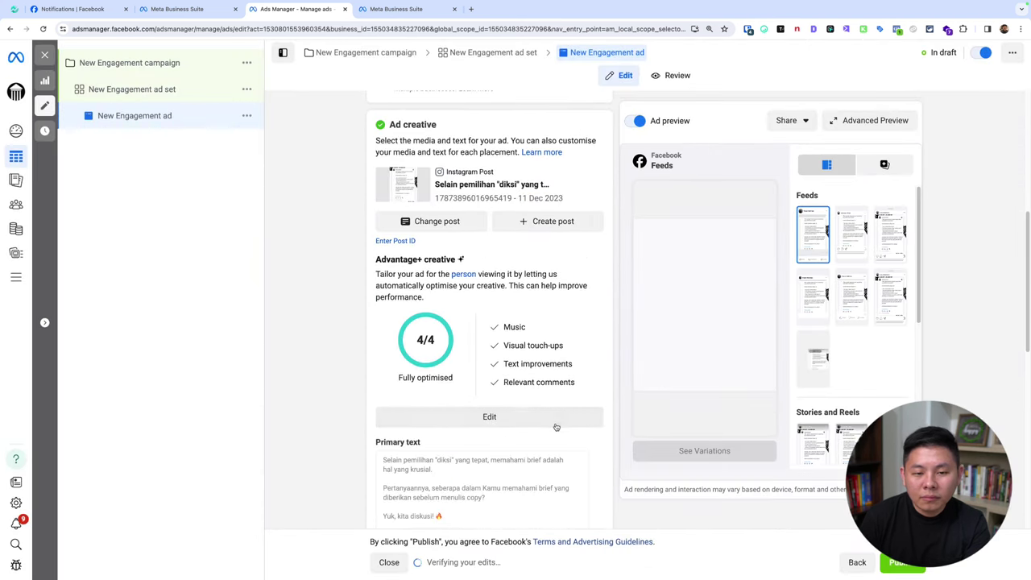
scroll(646, 385, up, 1)
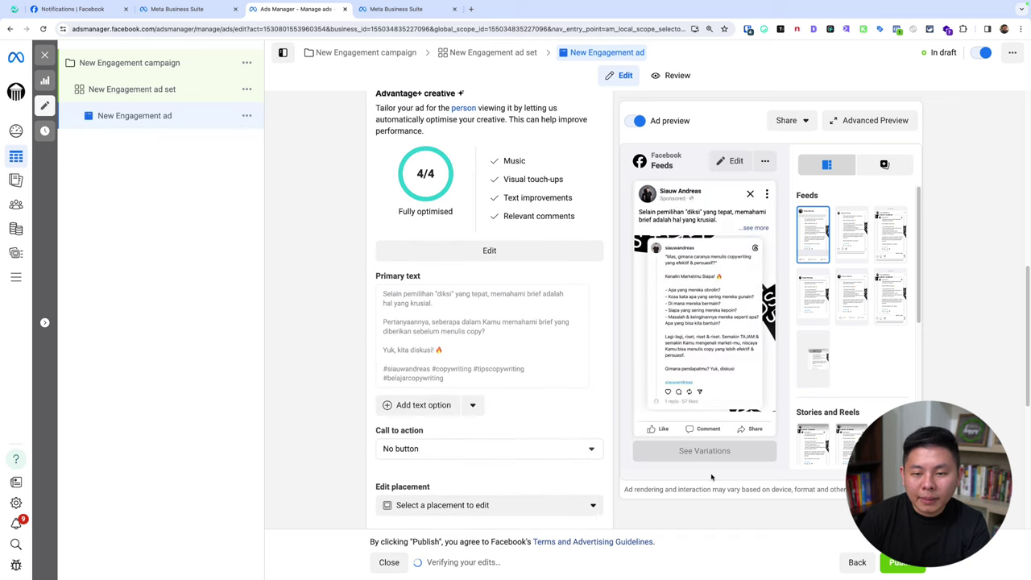
scroll(711, 427, up, 4)
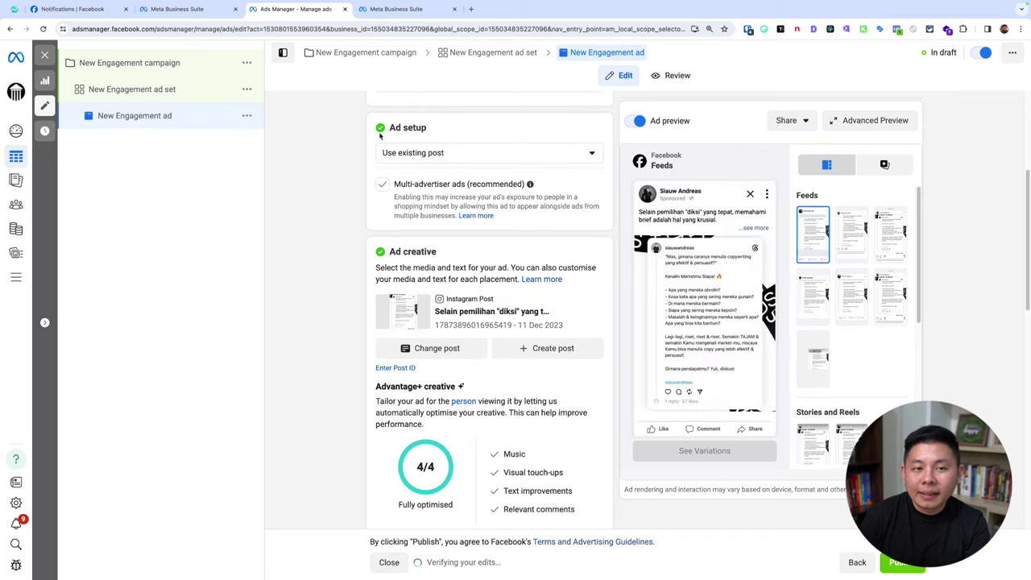
click(399, 9)
drag(217, 9, 327, 9)
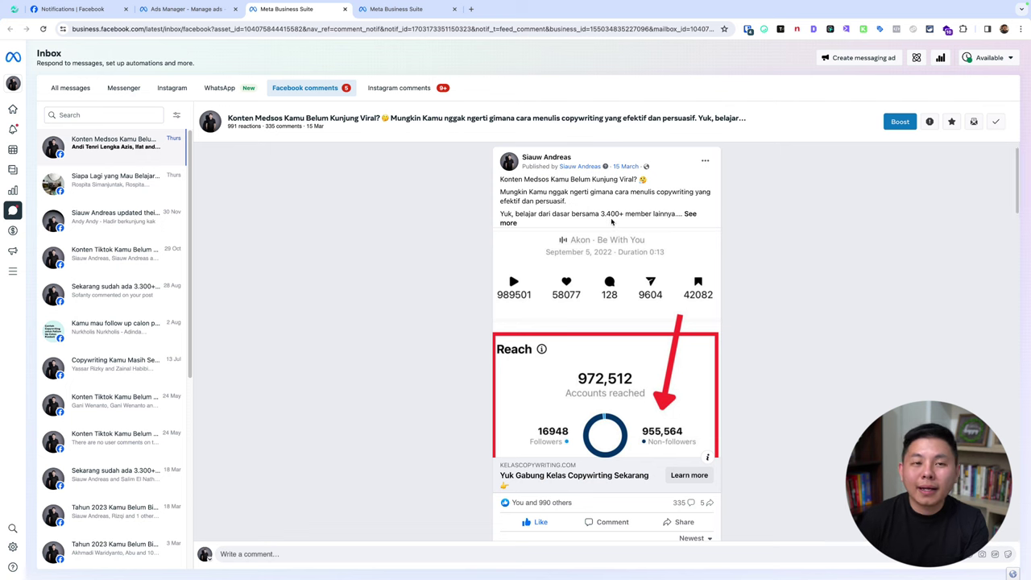
Step: Glance at Business Suite's Posts and reels list, then return to the Engagement ad in Ads Manager
click(415, 11)
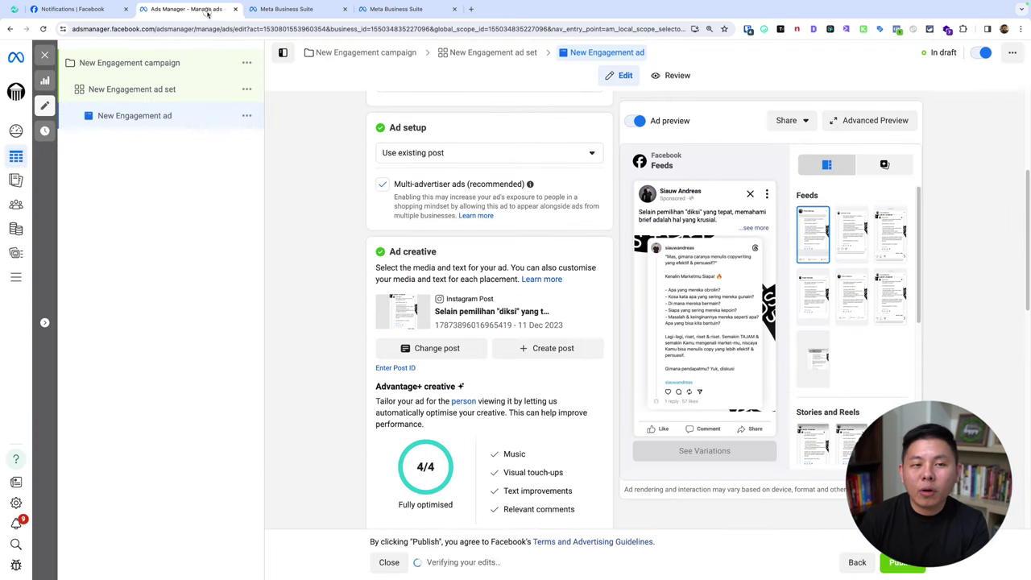
drag(187, 9, 310, 22)
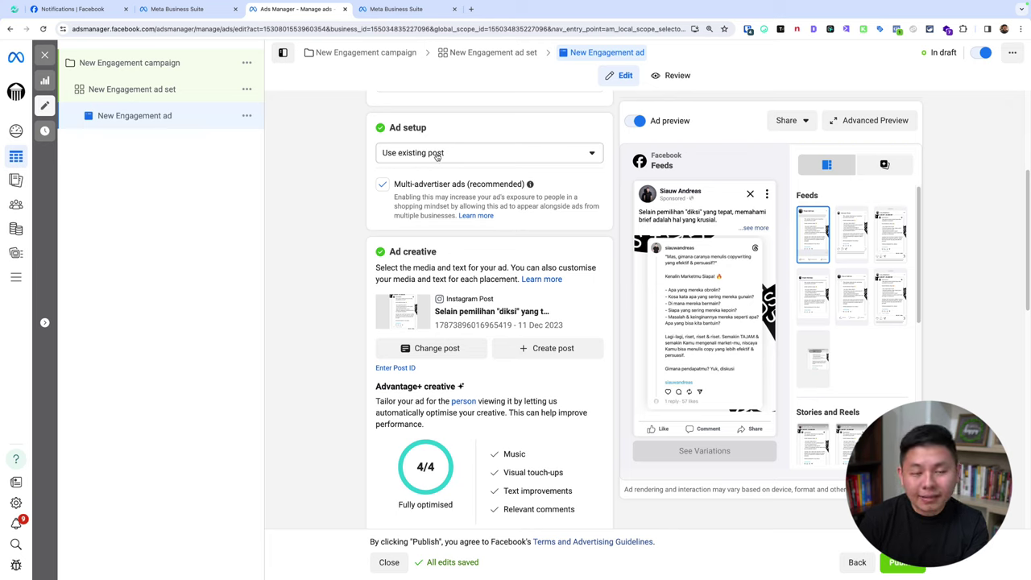
Step: Try switching the ad setup to the Creative Hub mockup New 1
click(435, 157)
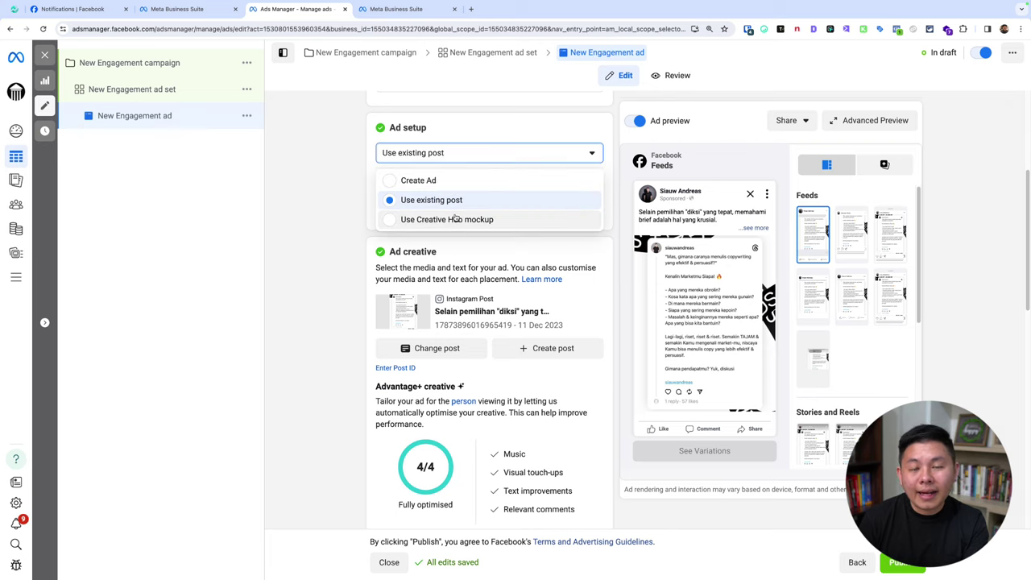
click(344, 185)
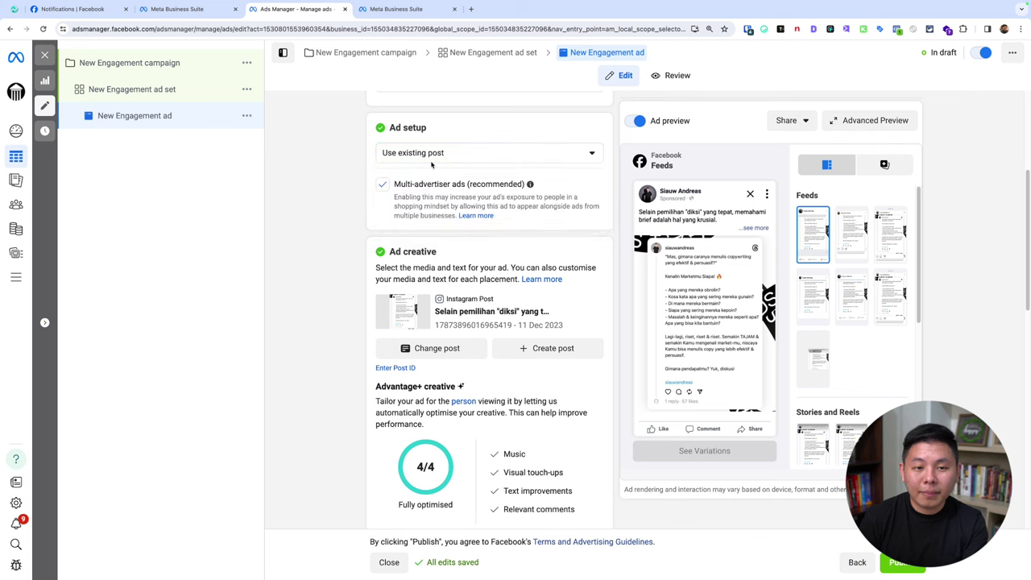
click(434, 158)
click(456, 223)
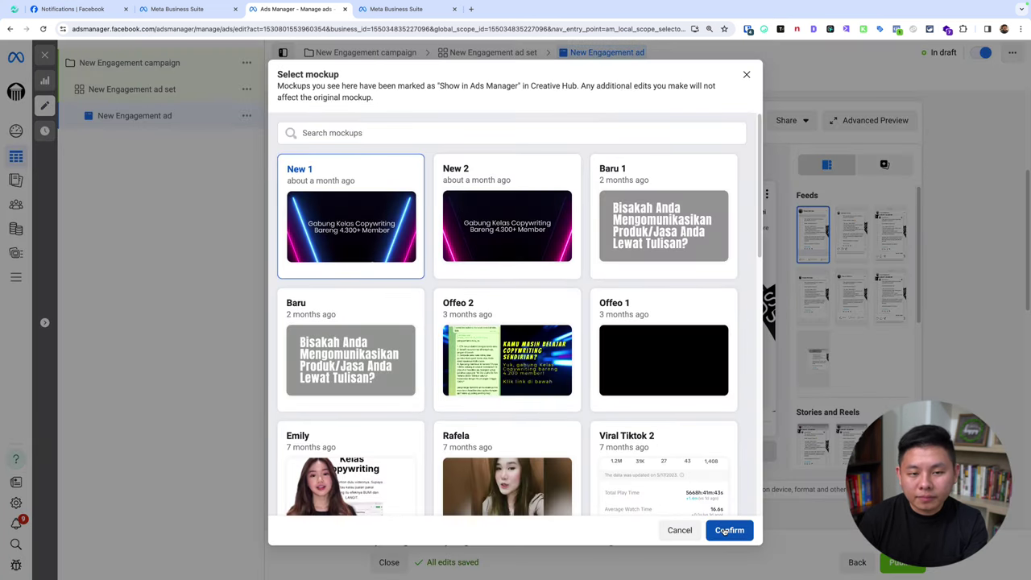
click(728, 531)
scroll(435, 327, down, 5)
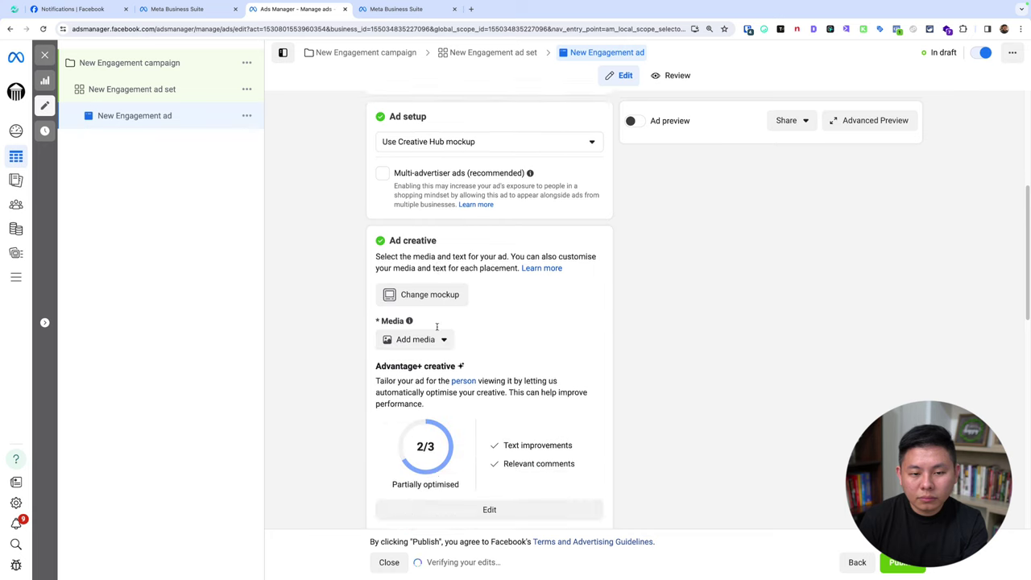
scroll(436, 327, down, 4)
scroll(437, 329, up, 8)
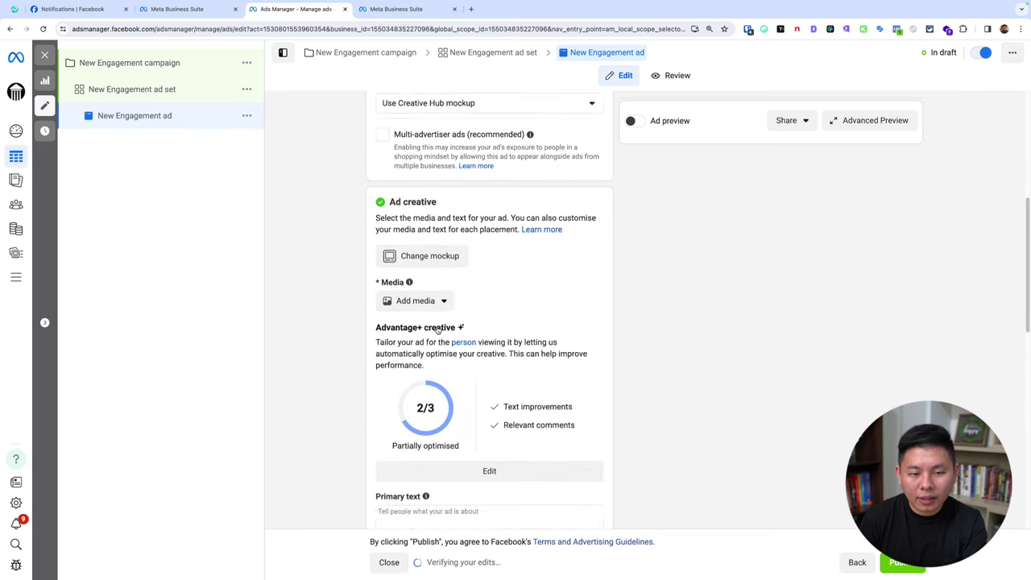
Step: Revert the ad to Use existing post and close the ad editor
click(494, 168)
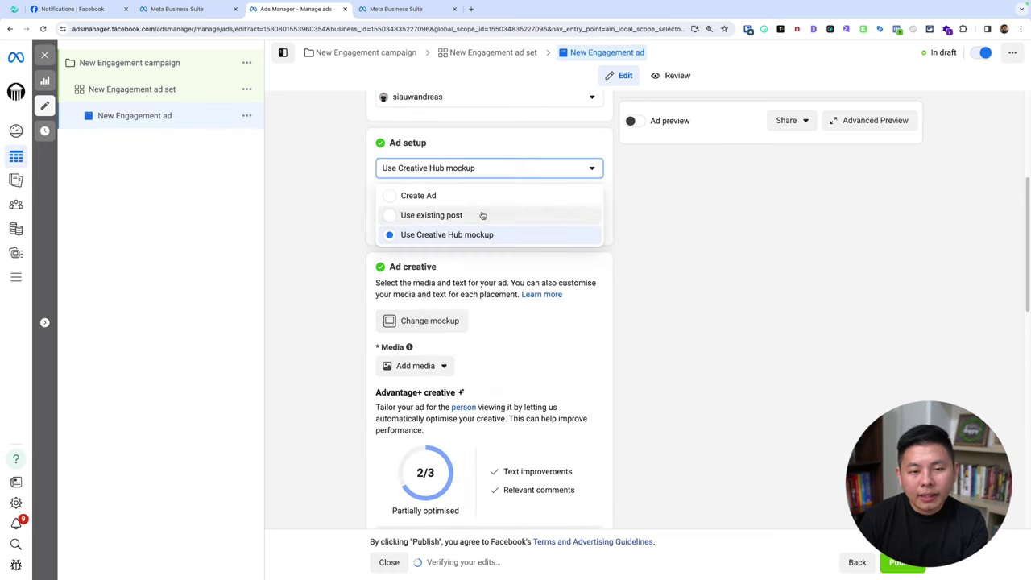
click(474, 216)
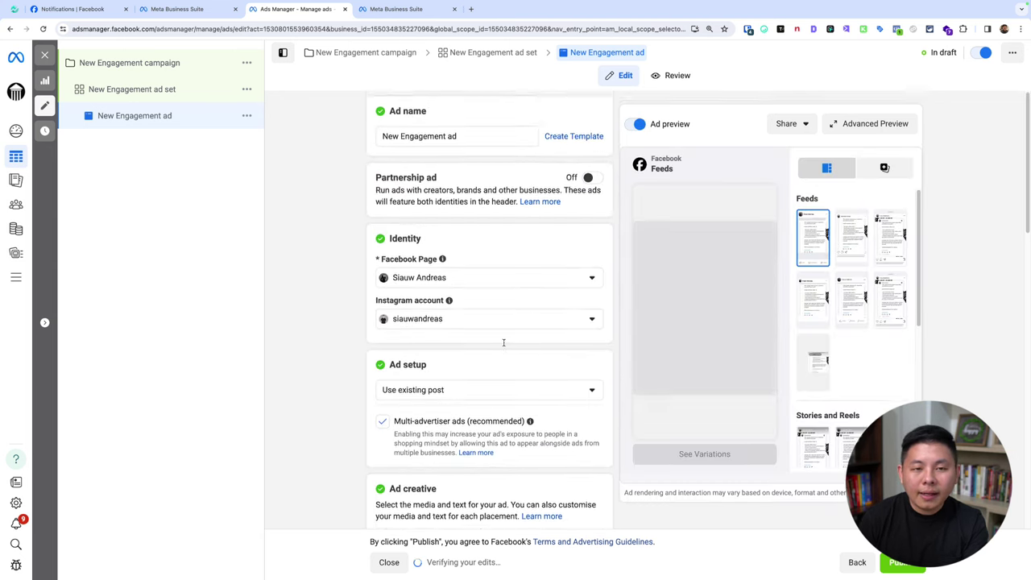
scroll(502, 347, down, 1)
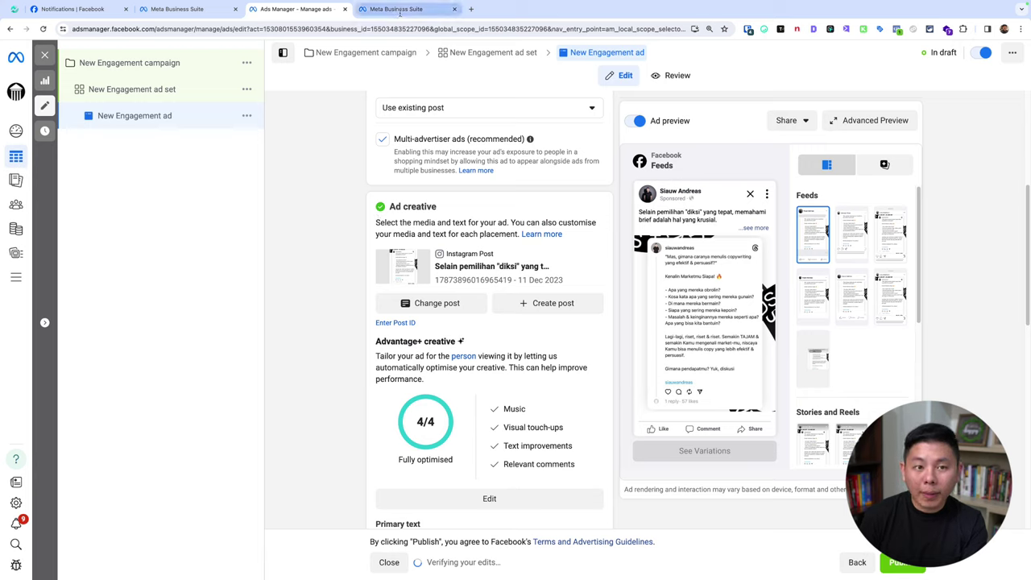
click(46, 55)
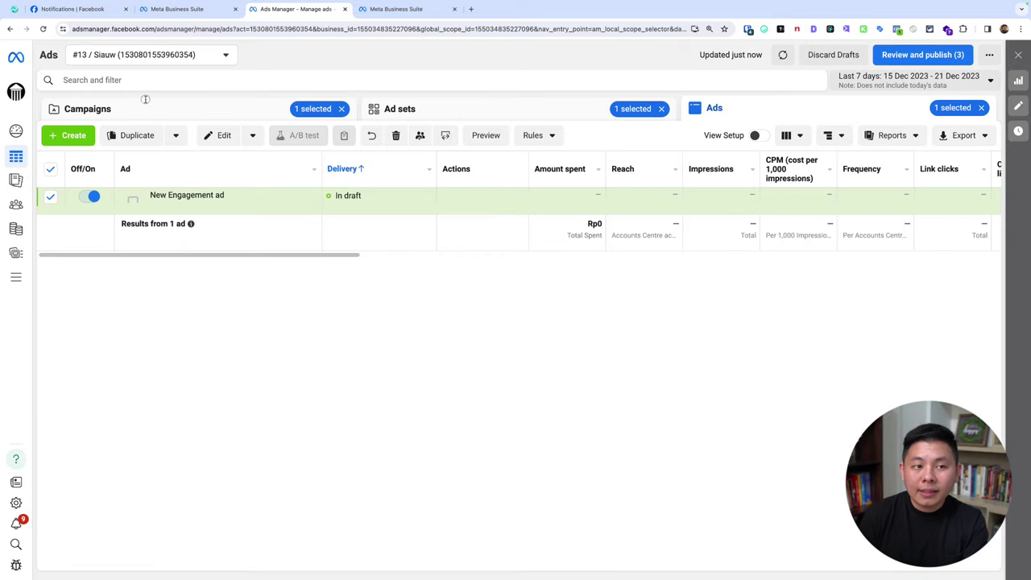
Step: Deselect the Engagement draft and create a Sales-objective campaign with Manual sales setup
click(145, 101)
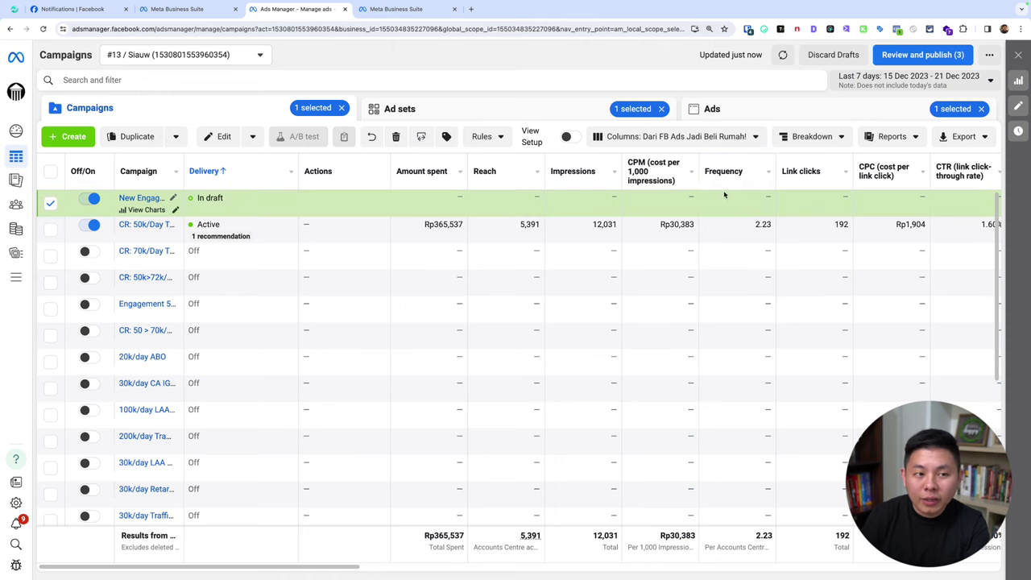
click(50, 203)
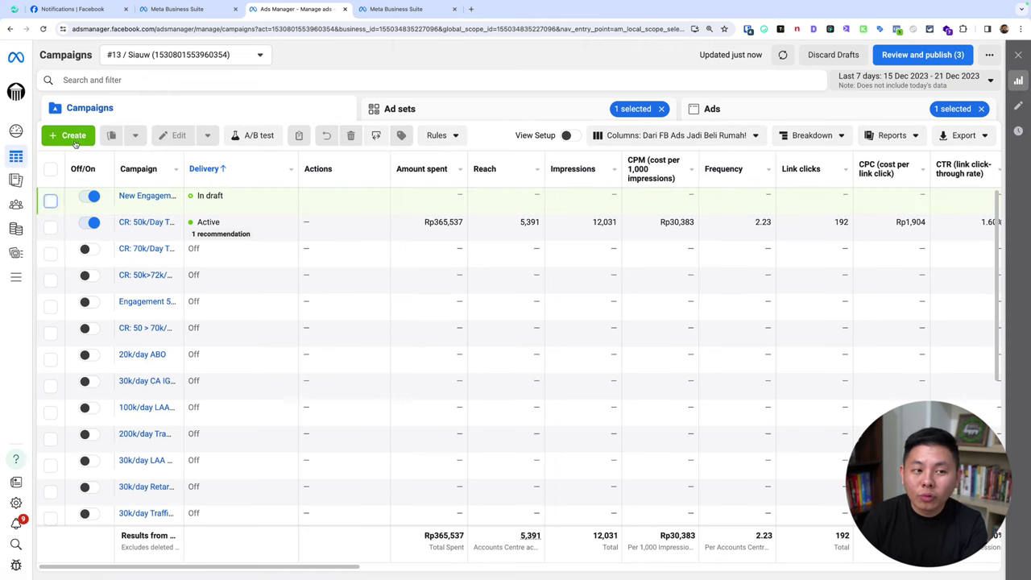
click(68, 136)
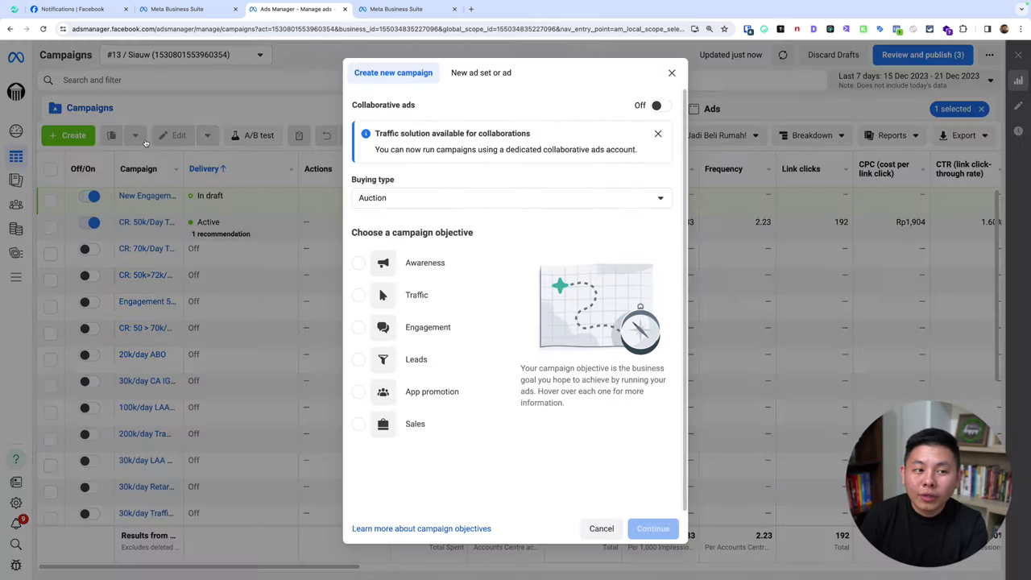
click(444, 420)
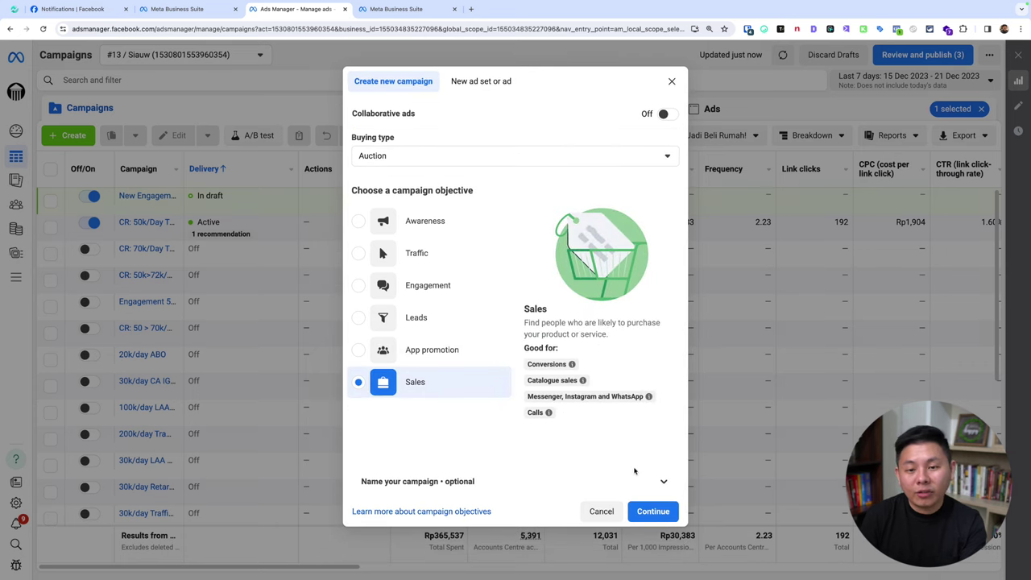
click(656, 512)
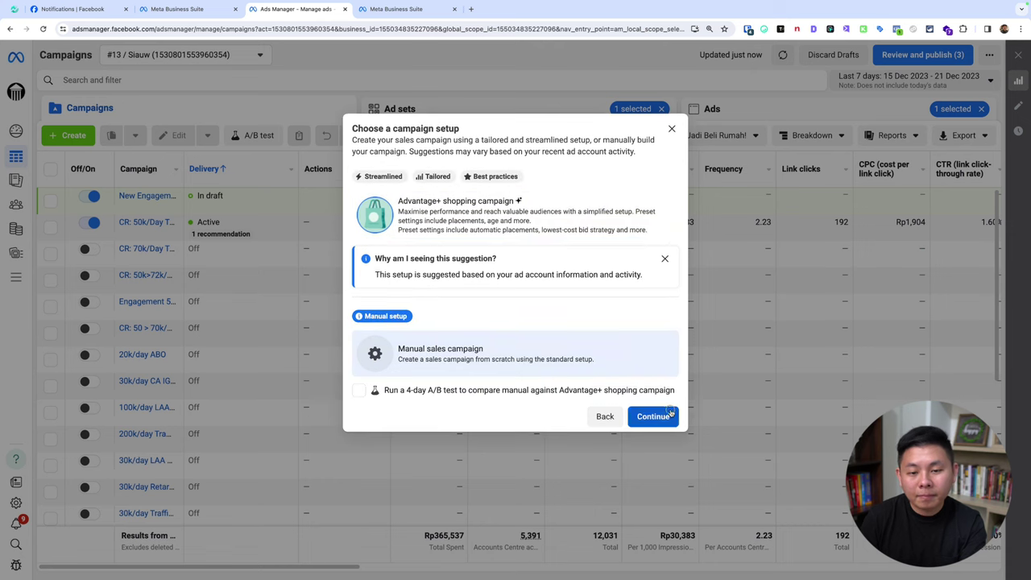
click(675, 414)
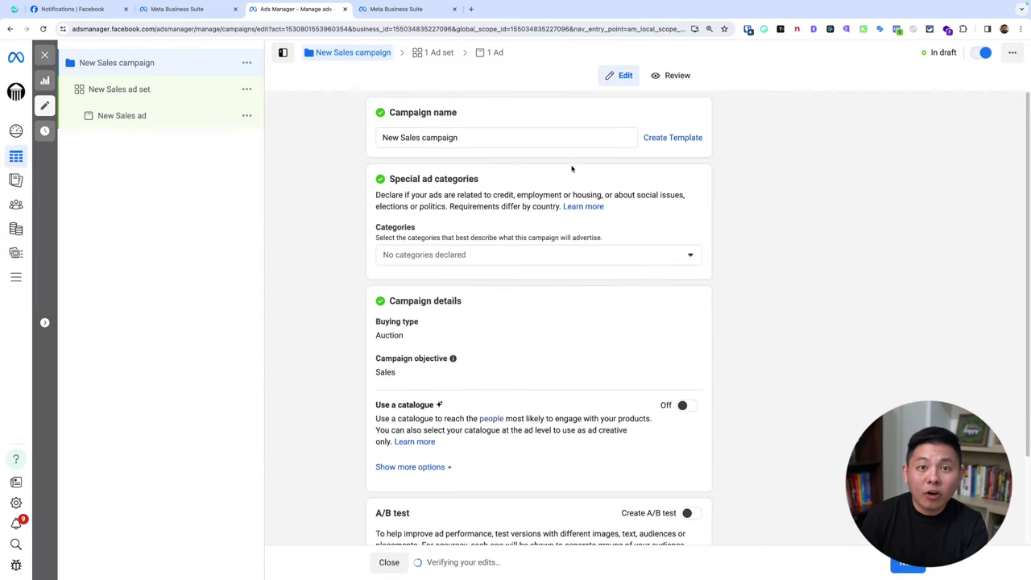
Step: In the New Sales ad, select the linked Instagram account
click(163, 121)
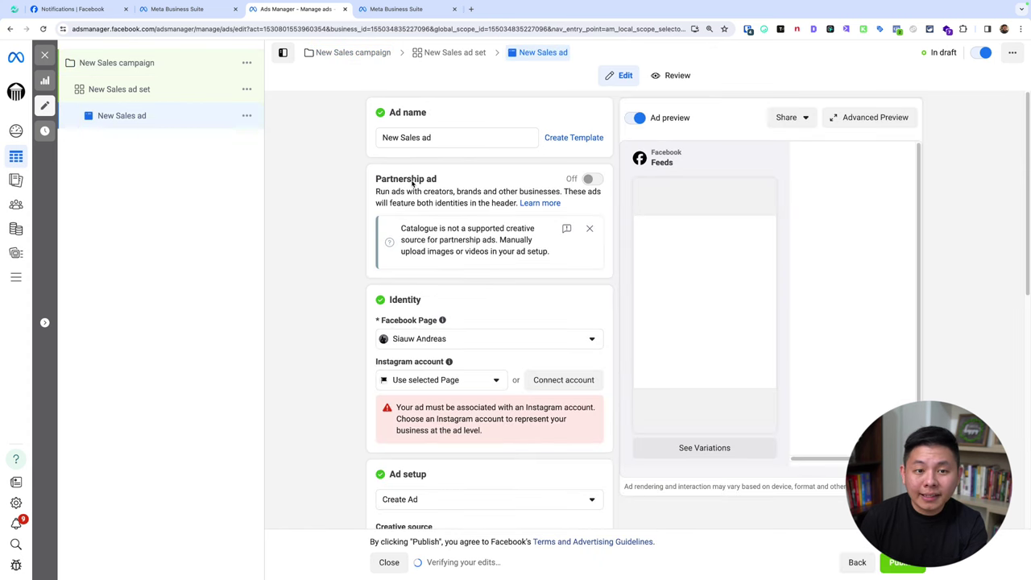
scroll(427, 242, down, 3)
click(439, 254)
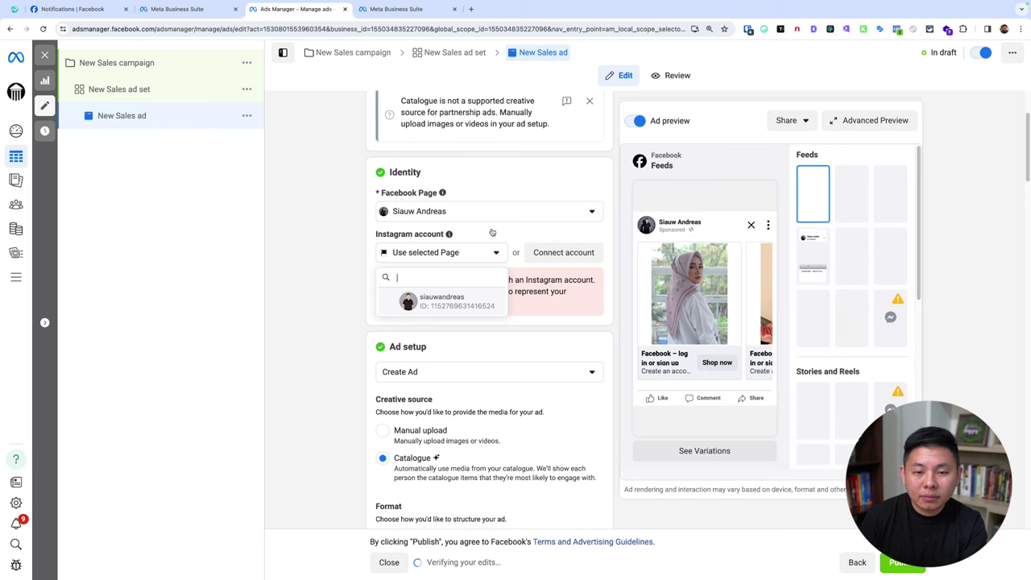
click(441, 300)
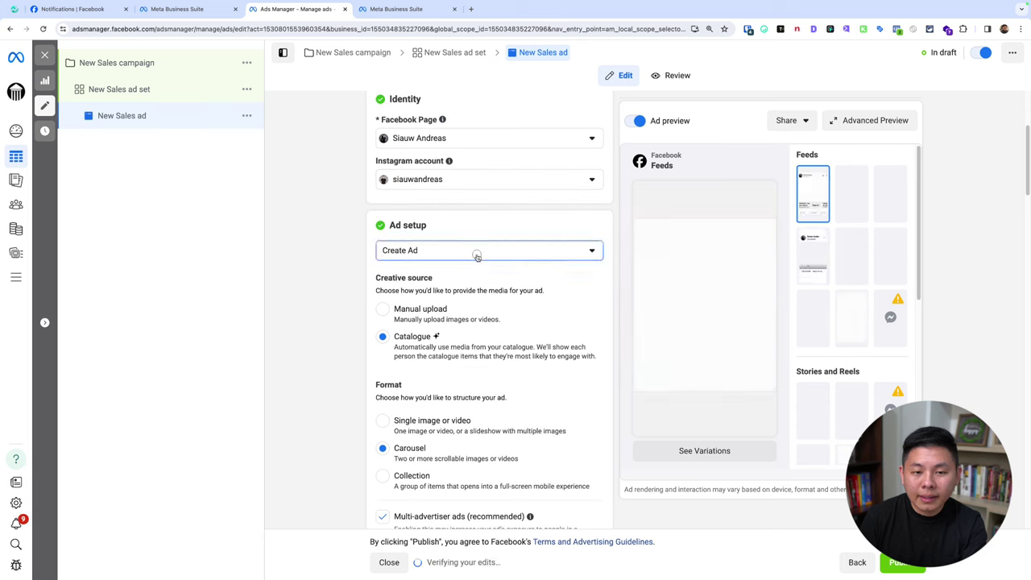
Step: Set Ad setup to Use existing post and reveal the Enter Post ID field
click(435, 250)
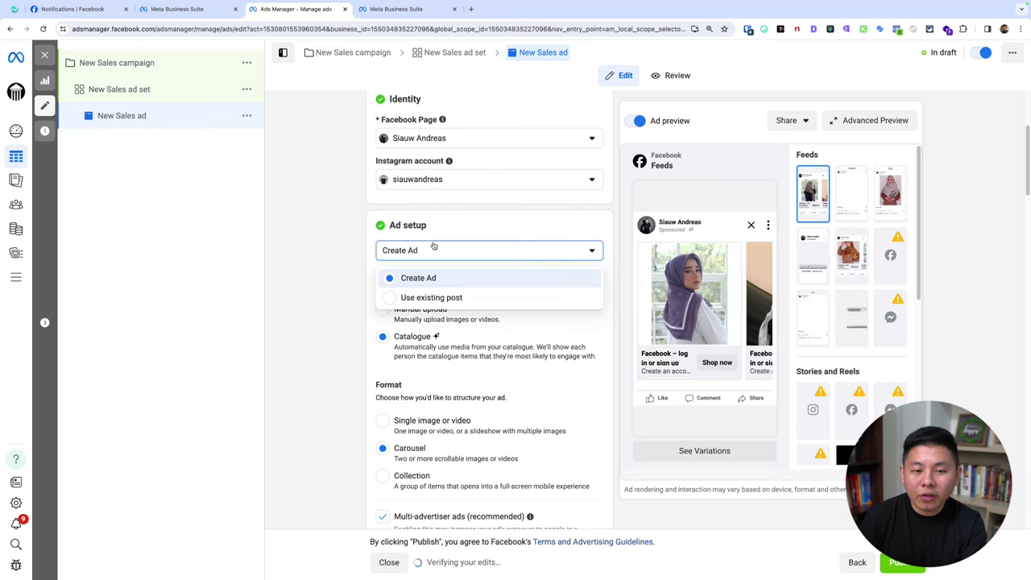
click(419, 298)
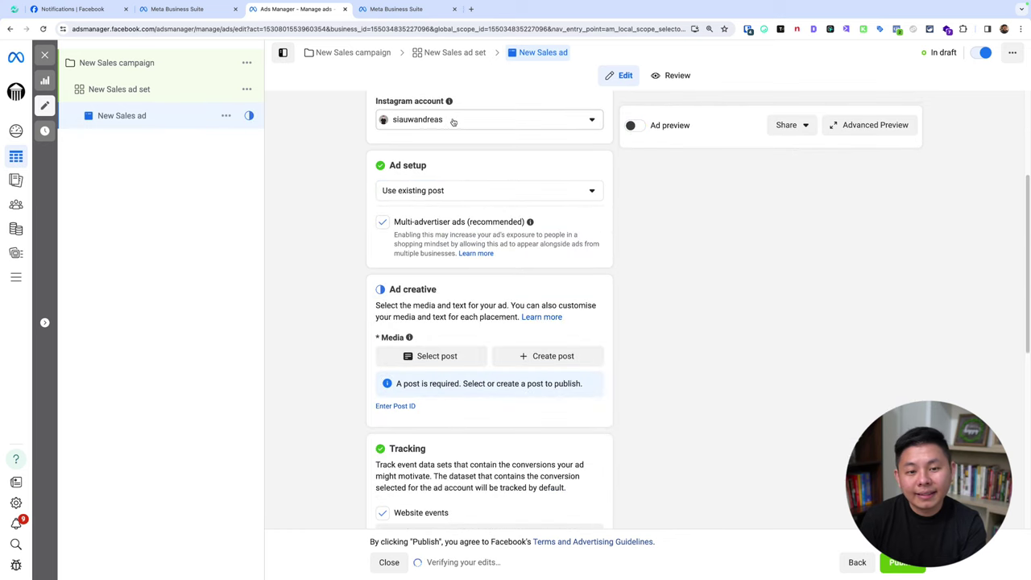
scroll(471, 258, down, 1)
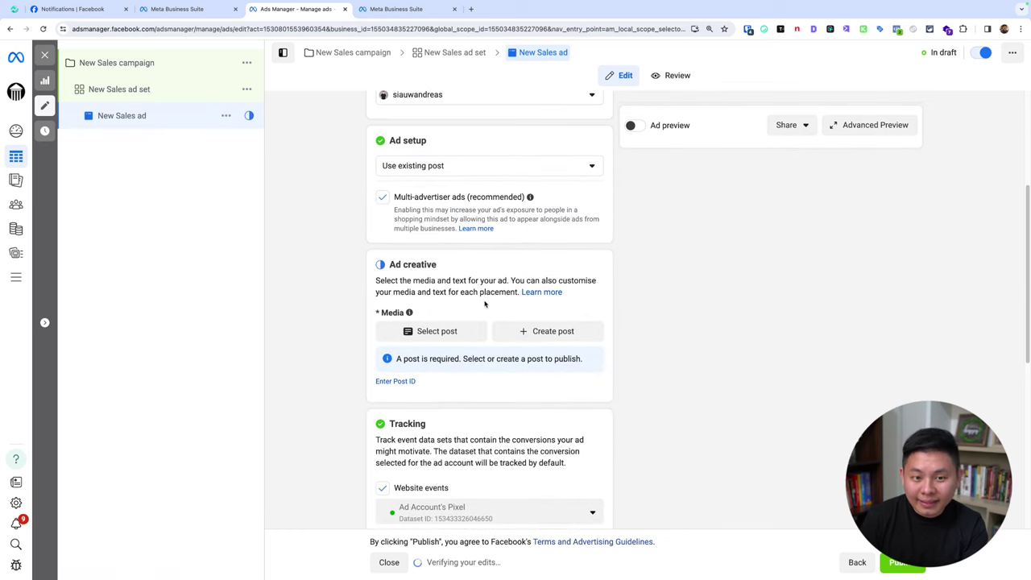
click(402, 380)
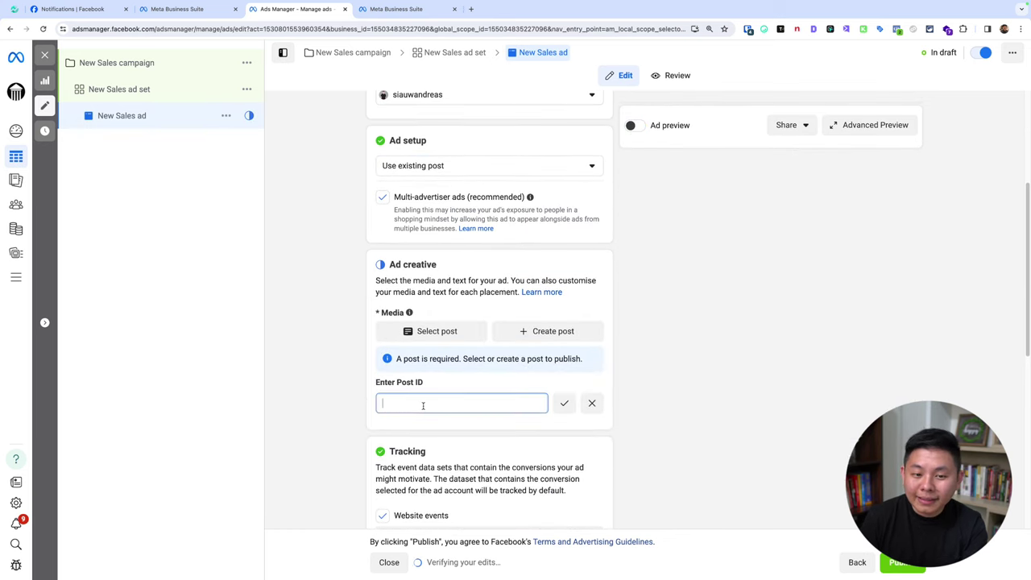
scroll(443, 402, down, 1)
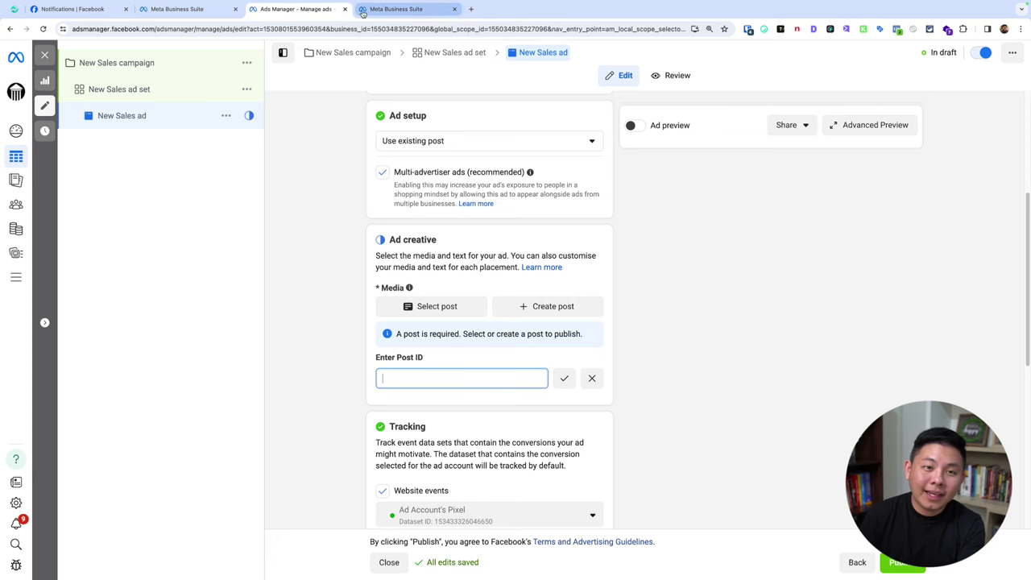
click(172, 10)
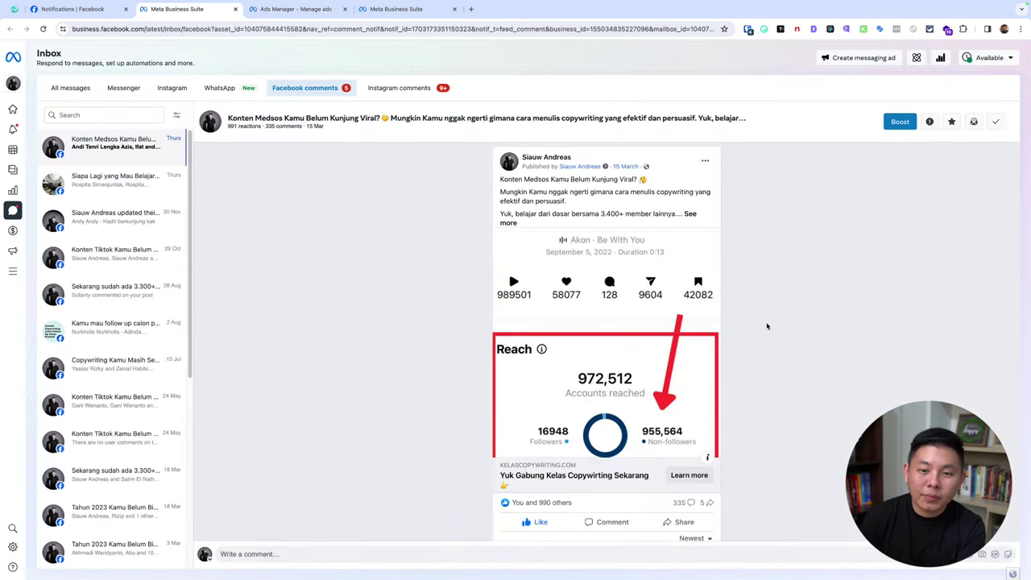
scroll(705, 495, down, 1)
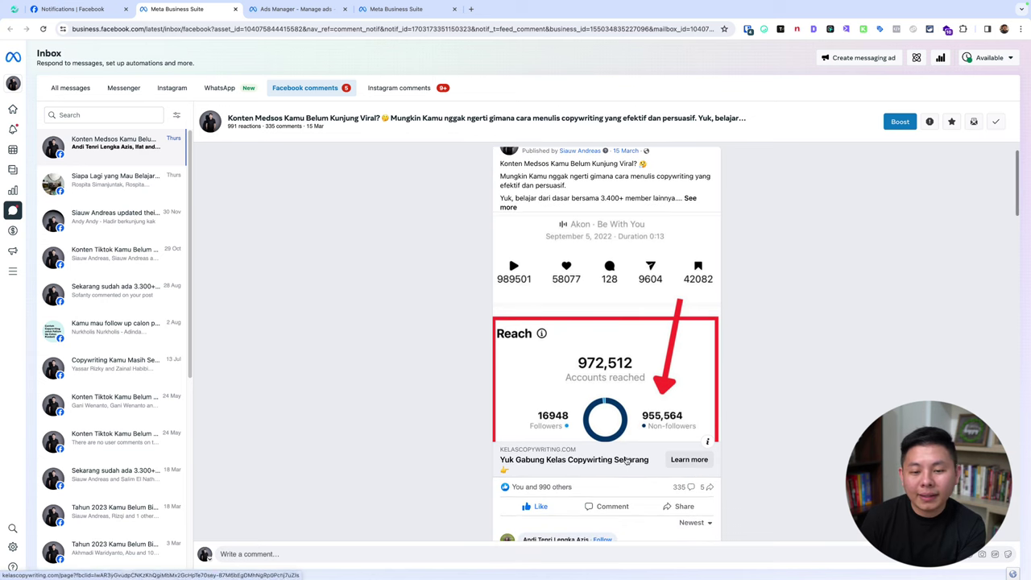
click(316, 11)
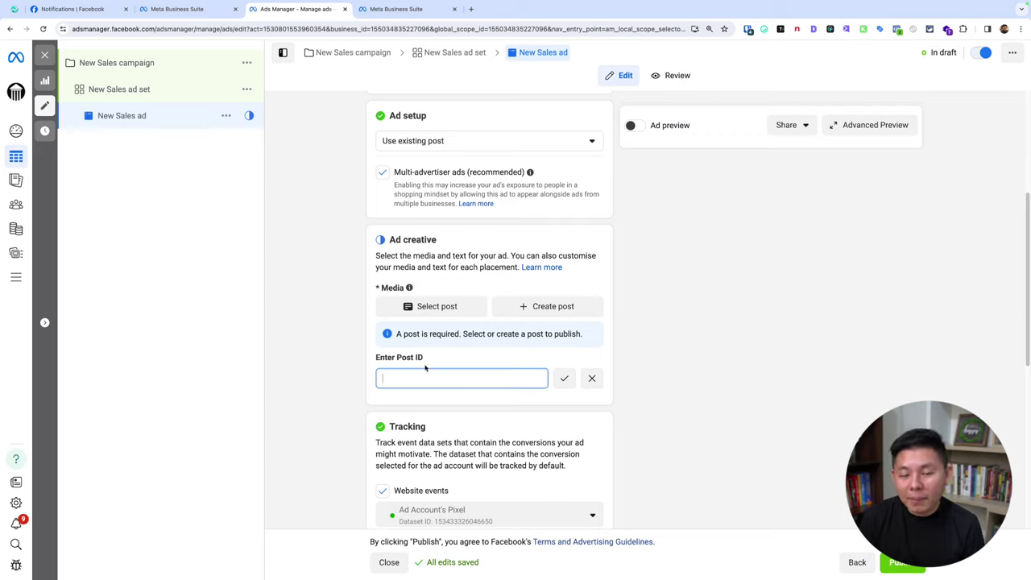
Step: Open the Page posts tool from All tools' Engage customers section in a new browser tab
click(16, 277)
scroll(298, 367, down, 3)
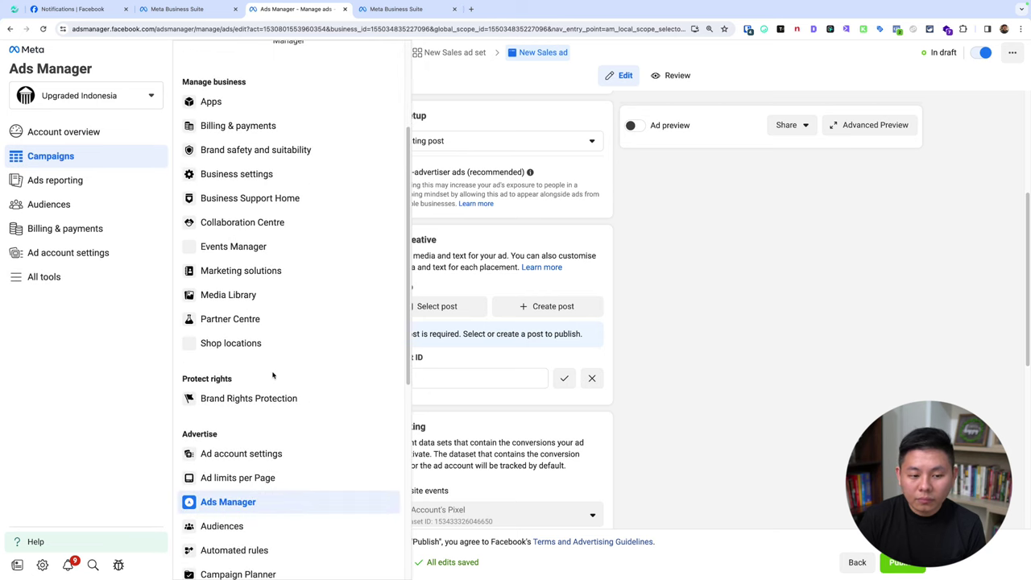
scroll(298, 398, down, 2)
scroll(258, 490, down, 4)
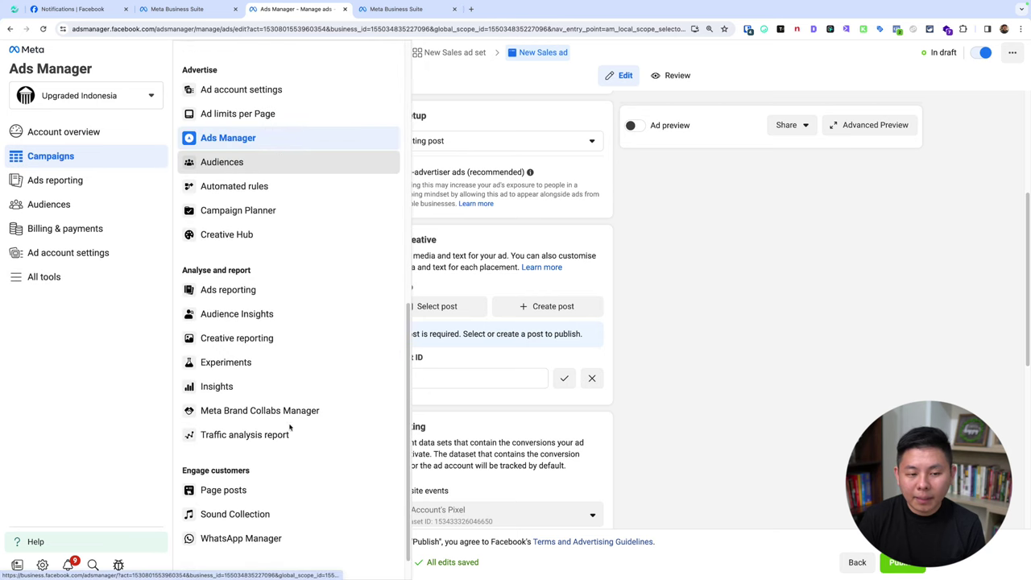
scroll(290, 427, down, 1)
right_click(260, 456)
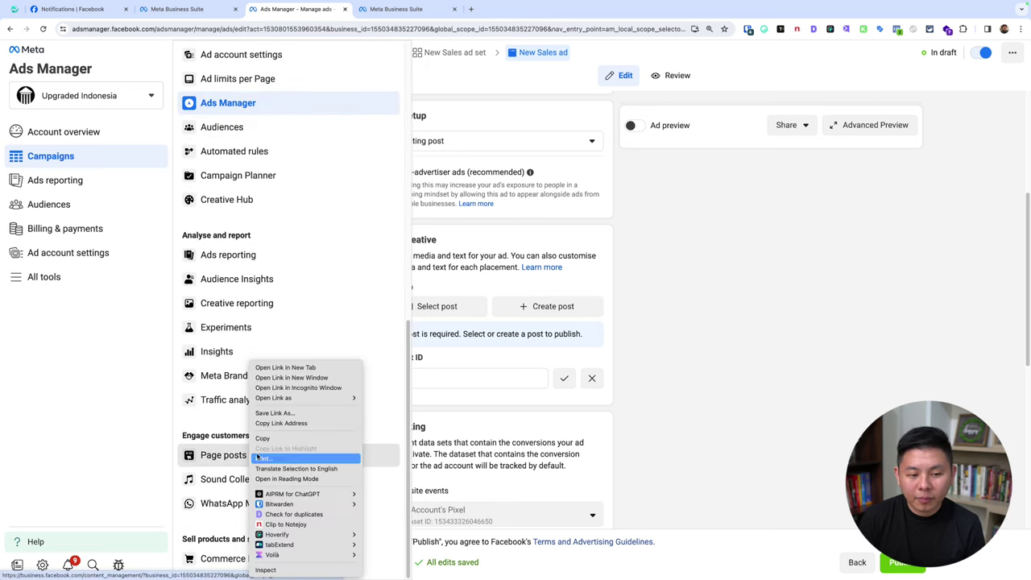
click(278, 368)
click(402, 9)
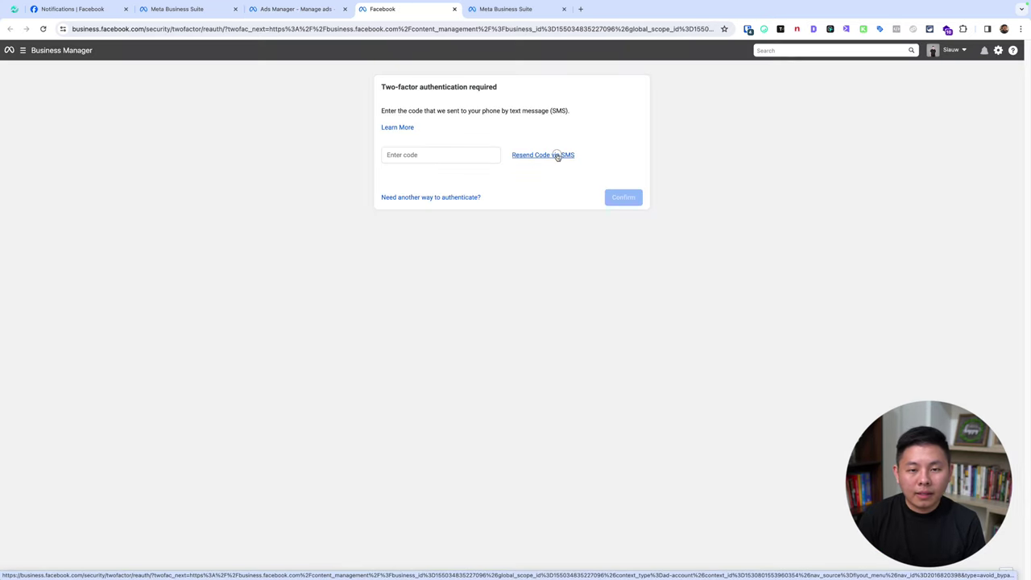
Step: Resend the two-factor code by SMS and submit the received verification code
click(556, 156)
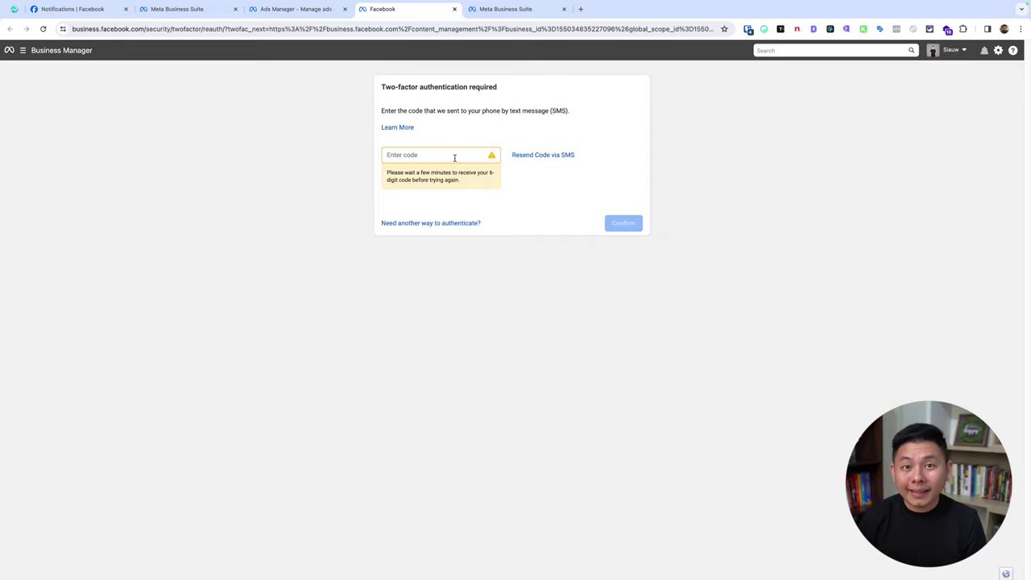
click(454, 158)
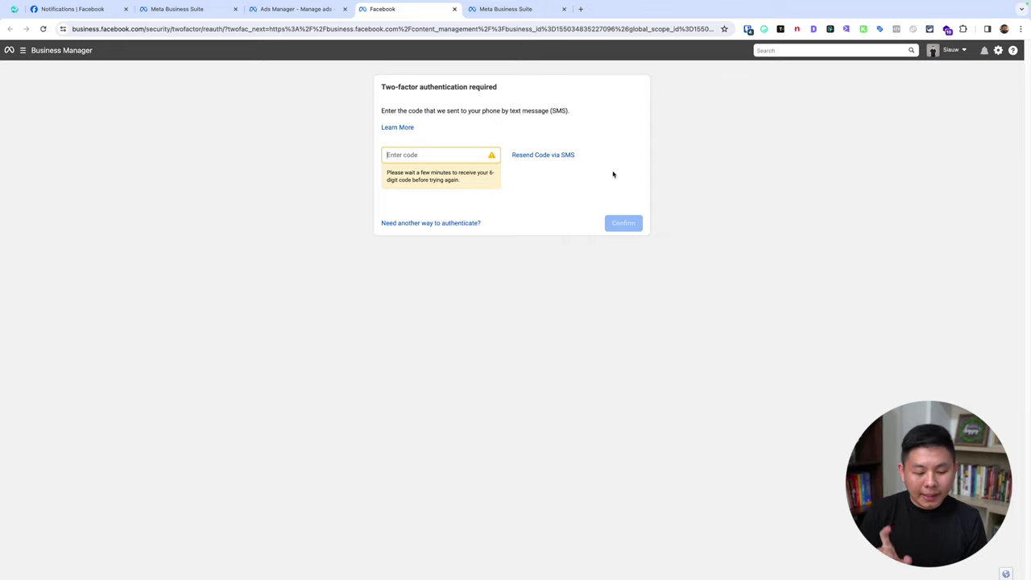
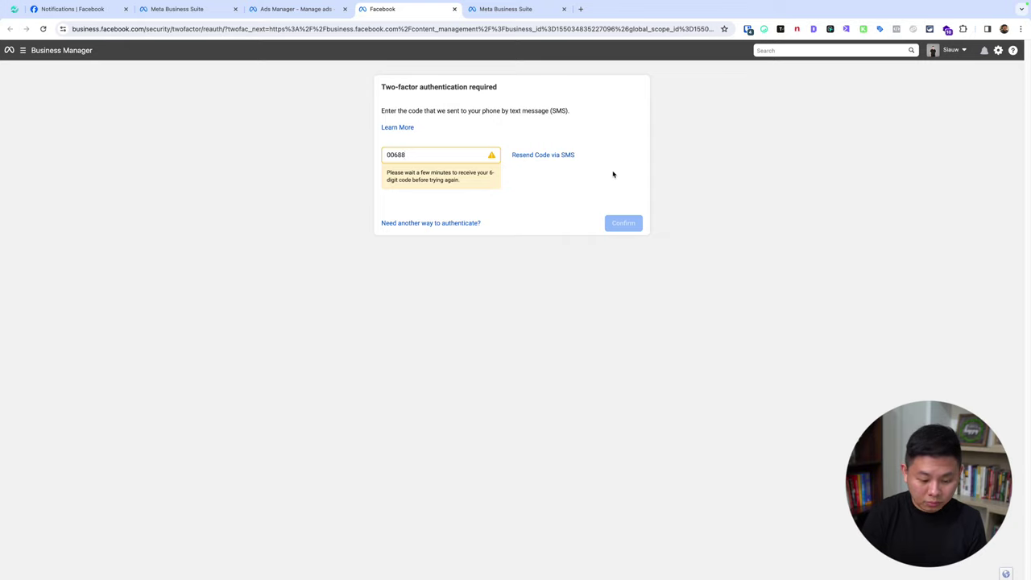
key(Return)
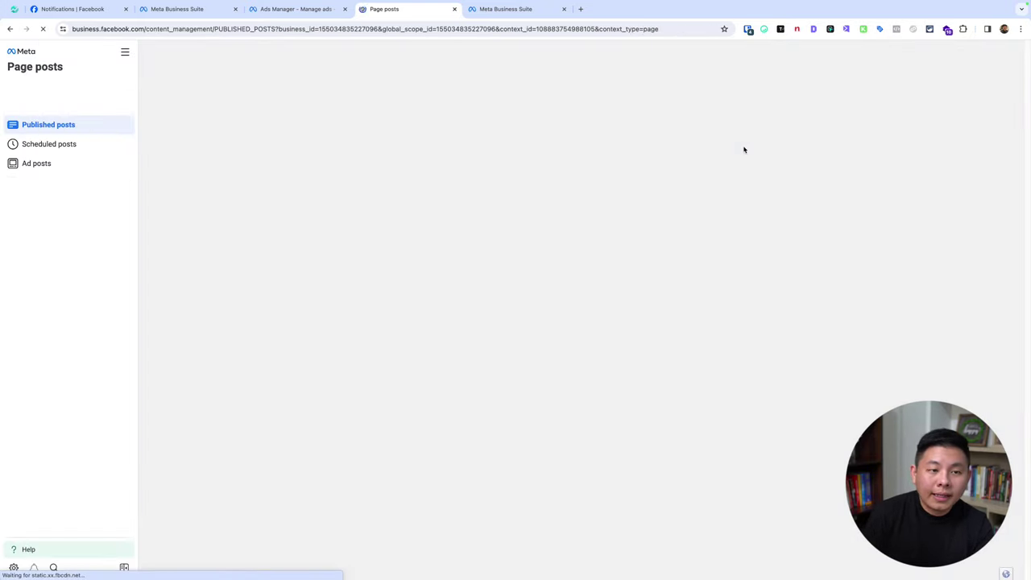
Step: Show the ad posts list and switch the Page selector to the creator's own Page
click(103, 166)
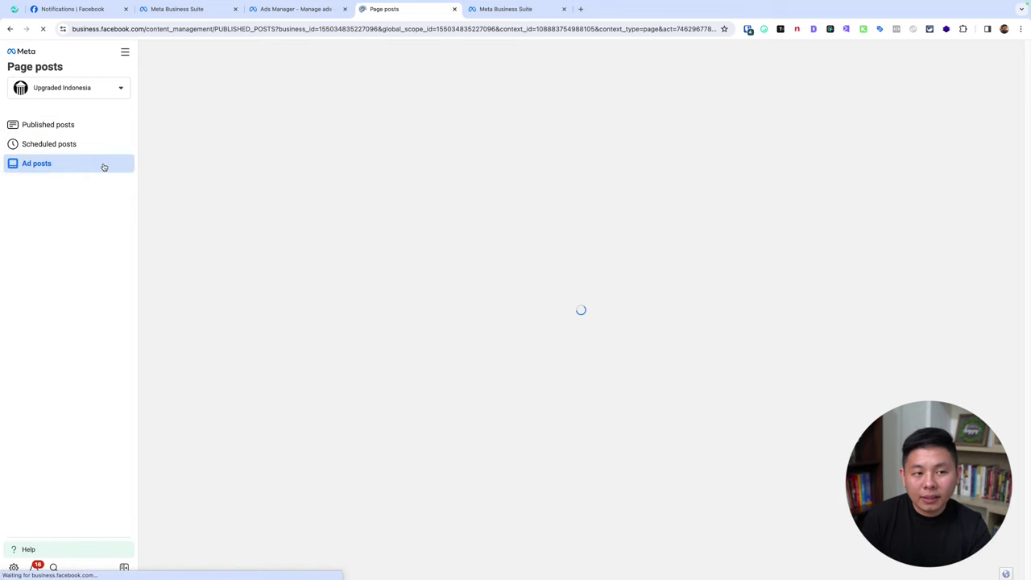
click(36, 164)
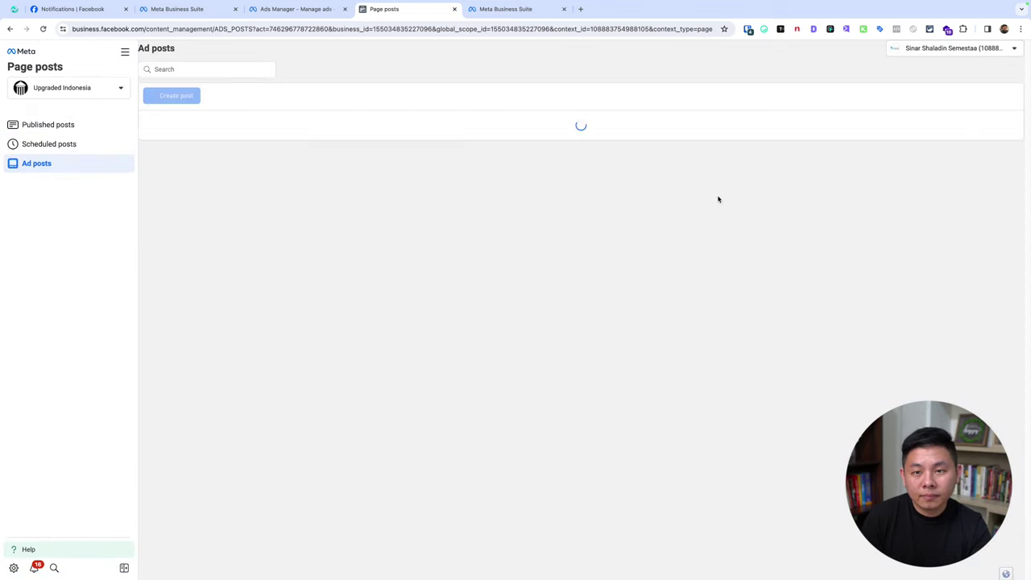
click(970, 49)
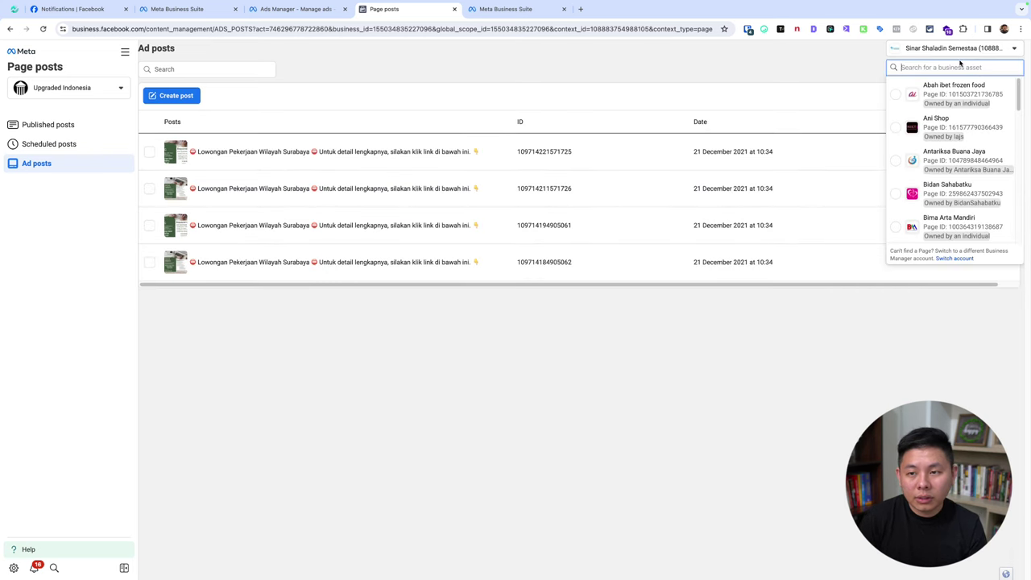
text(upgrad)
click(959, 89)
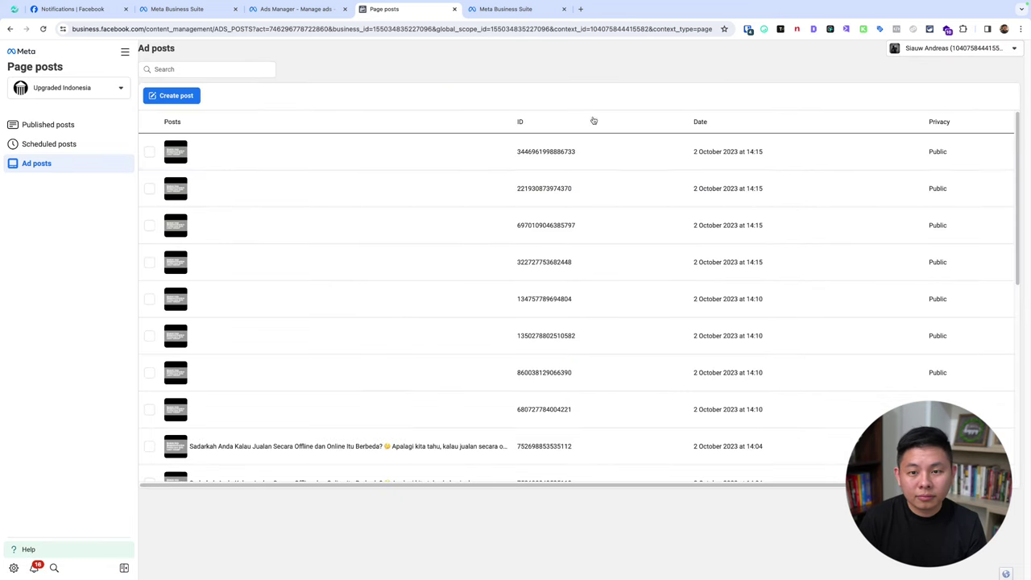
scroll(620, 265, down, 3)
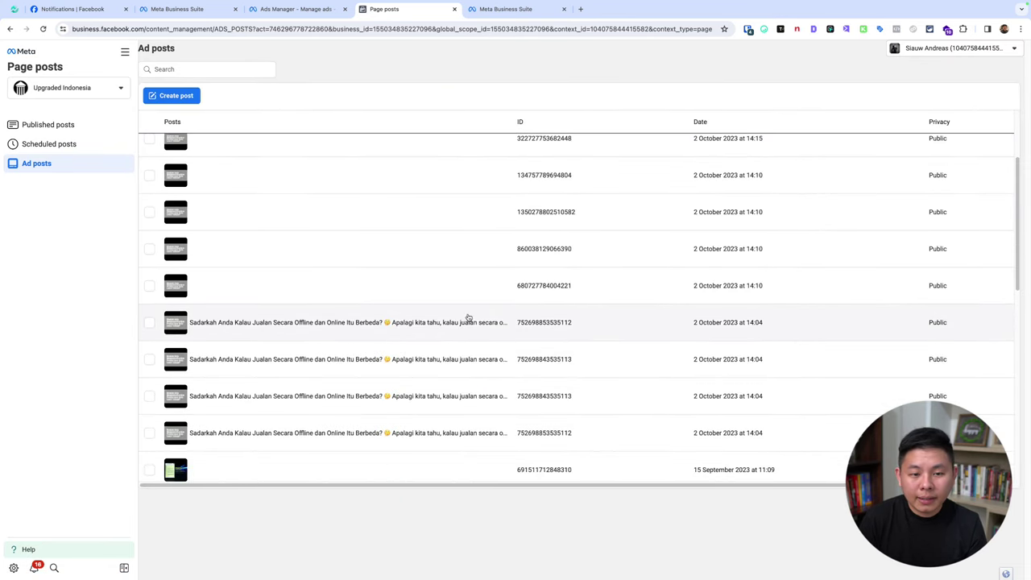
click(422, 286)
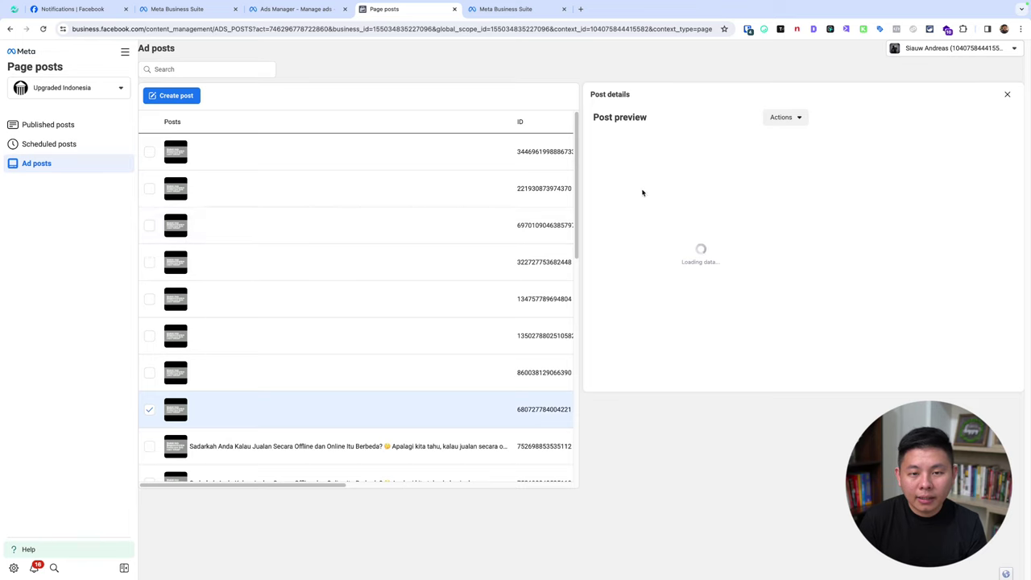
scroll(454, 386, down, 2)
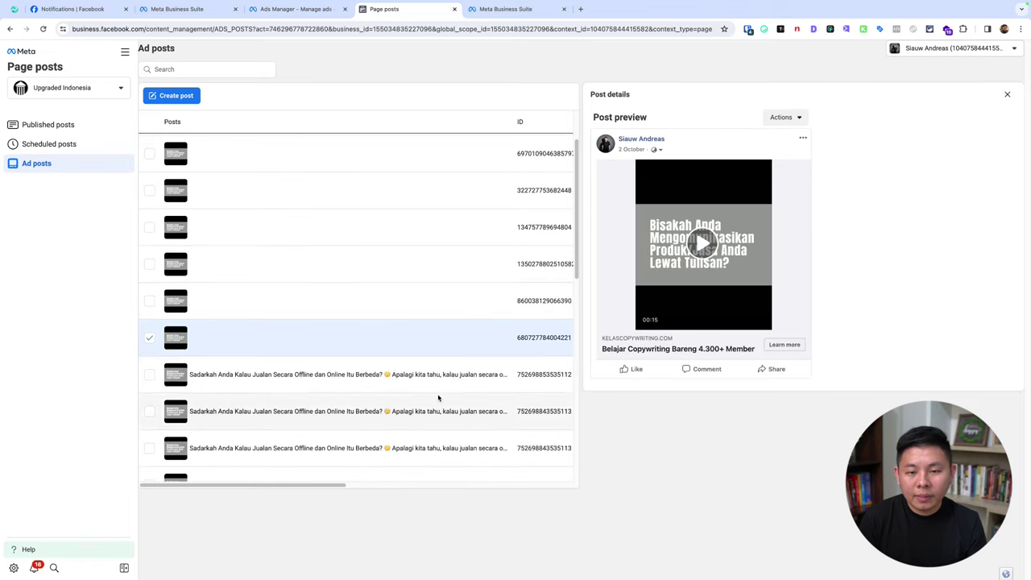
click(437, 385)
right_click(543, 376)
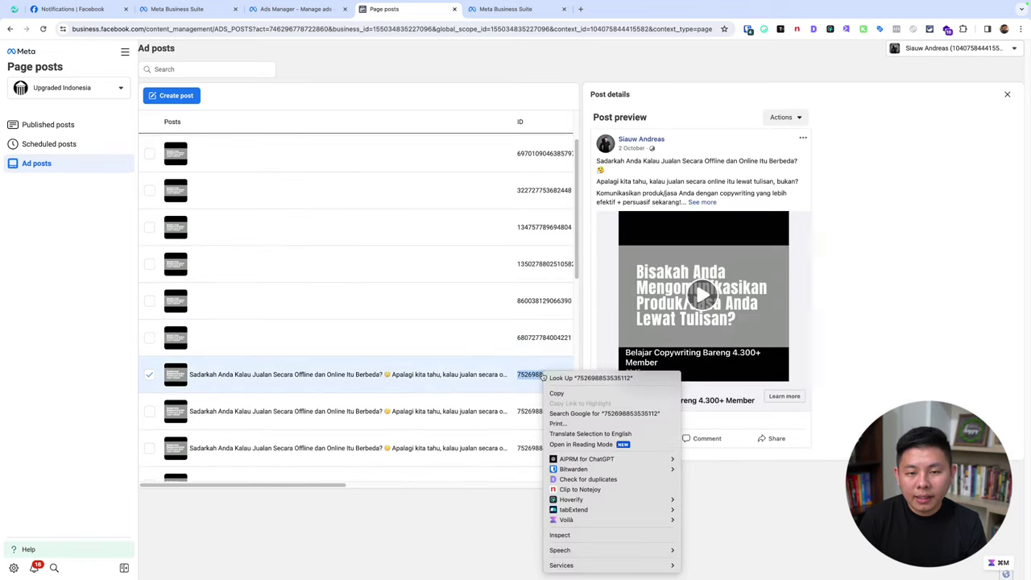
click(557, 394)
click(496, 11)
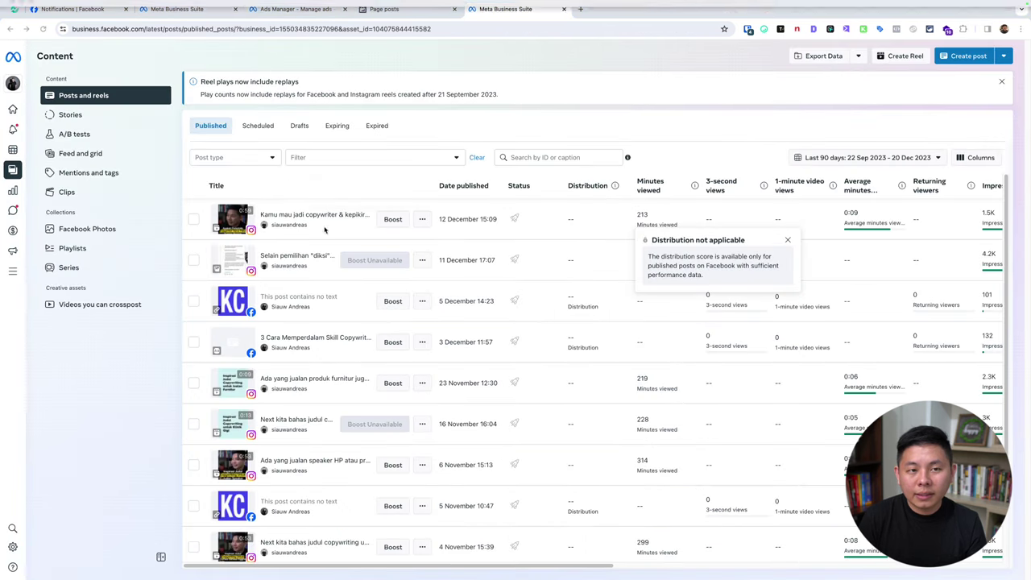
click(296, 9)
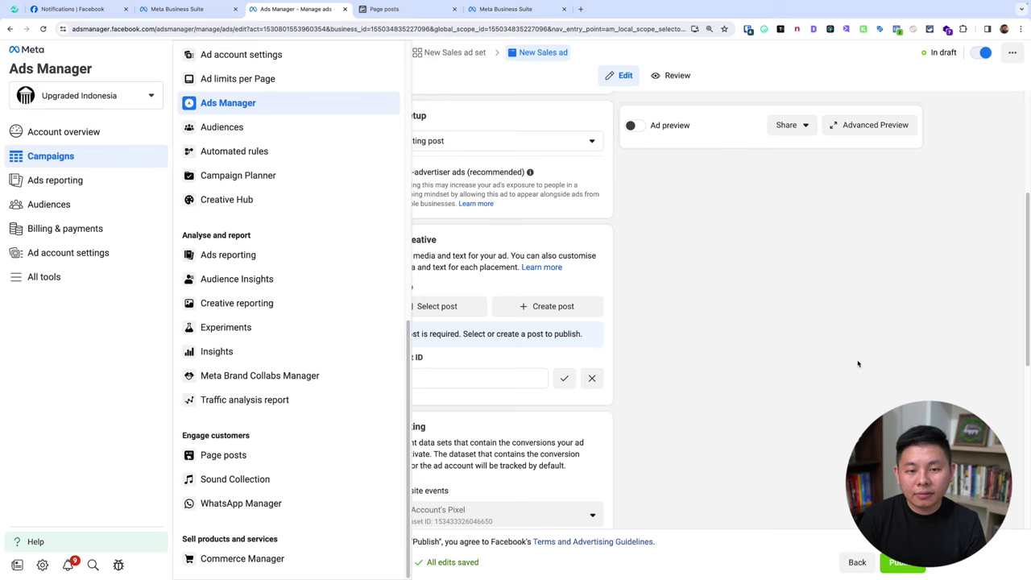
click(448, 148)
click(440, 192)
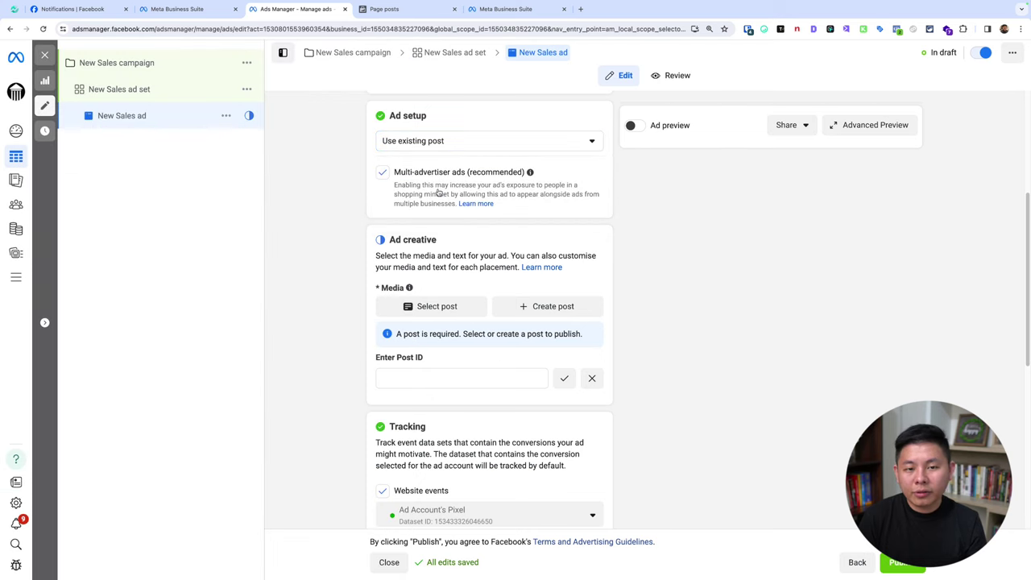
click(448, 382)
key(ctrl+v)
click(564, 378)
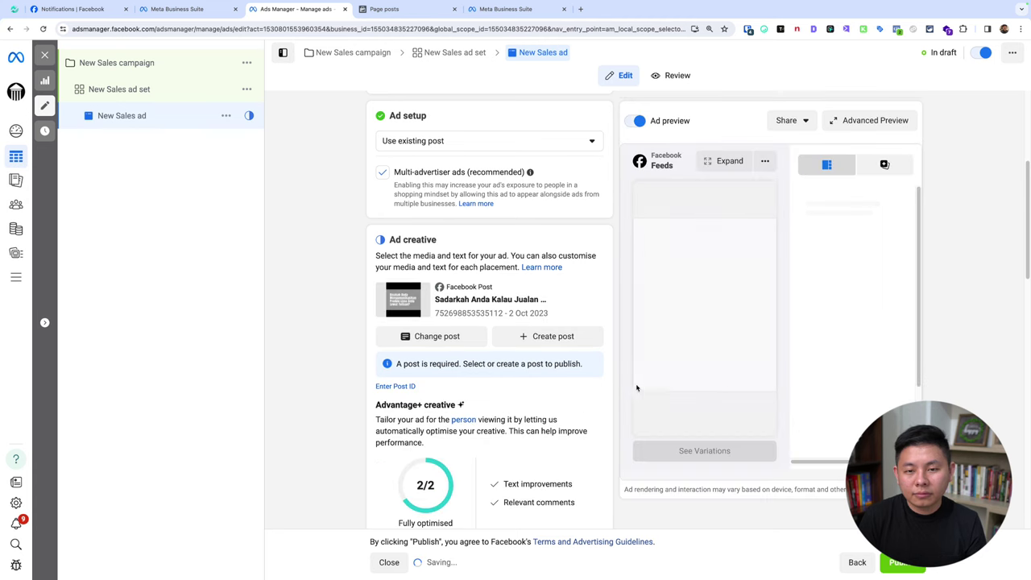
scroll(625, 393, down, 5)
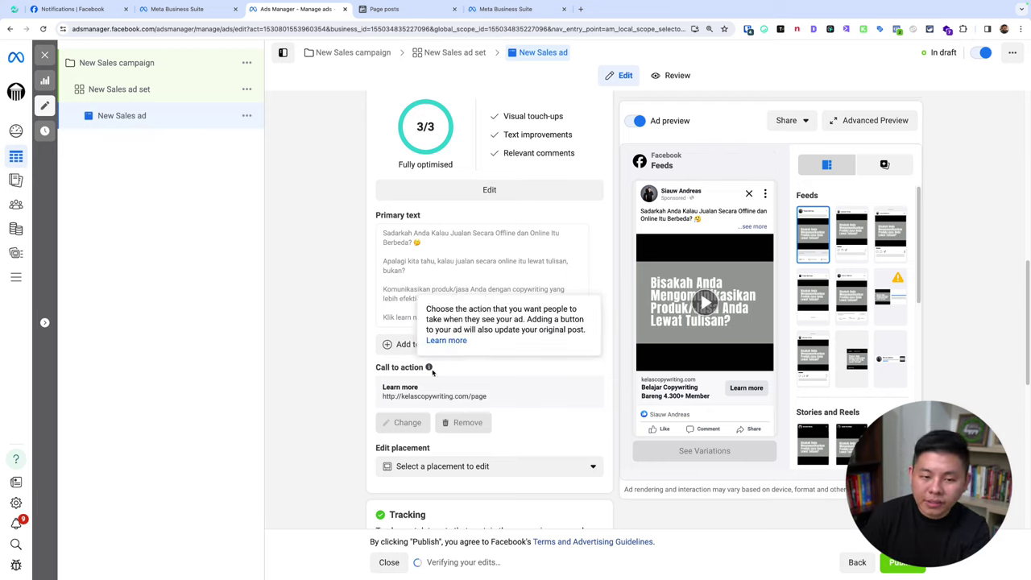
scroll(590, 364, up, 10)
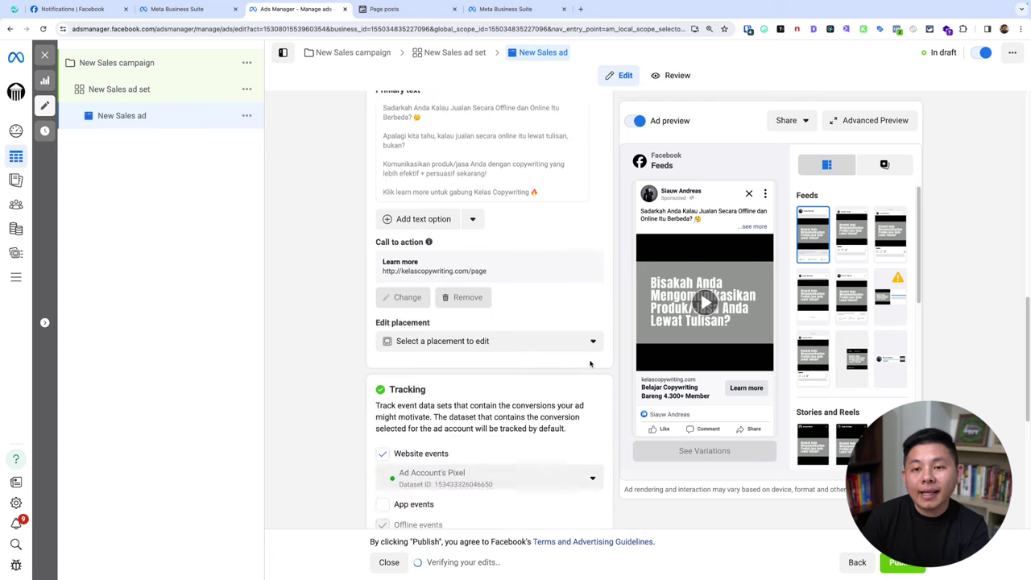